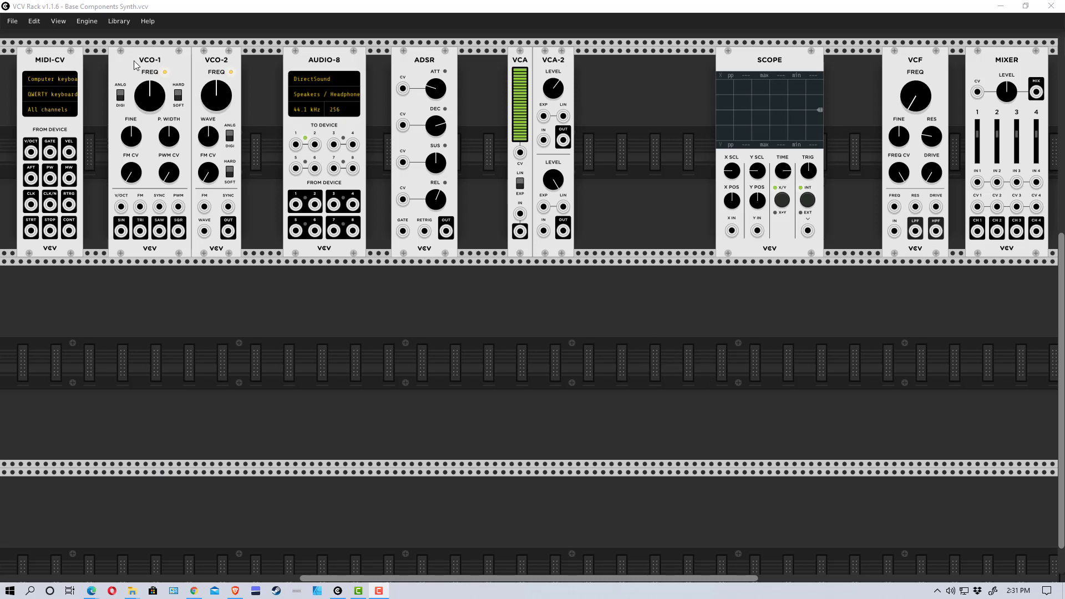
Move the VCO-1 module down into the second rack row, below the ADSR and VCA modules
key(ctrl+z)
drag(173, 317, 465, 317)
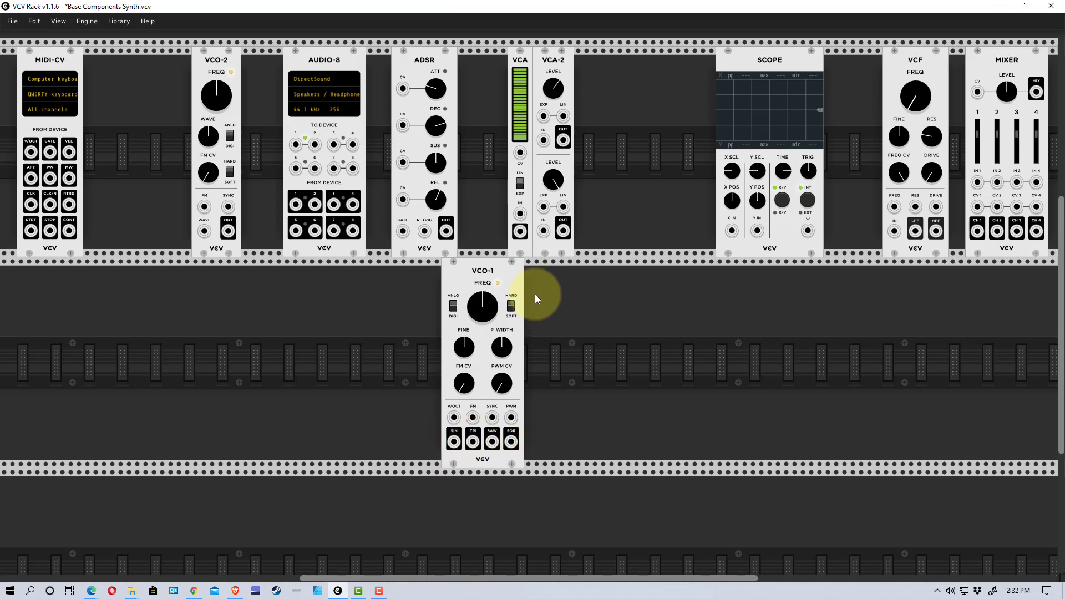
Place VCO-2 directly beside VCO-1 in the second row, and return it to the first row between MIDI-CV and AUDIO-8
drag(214, 61, 599, 287)
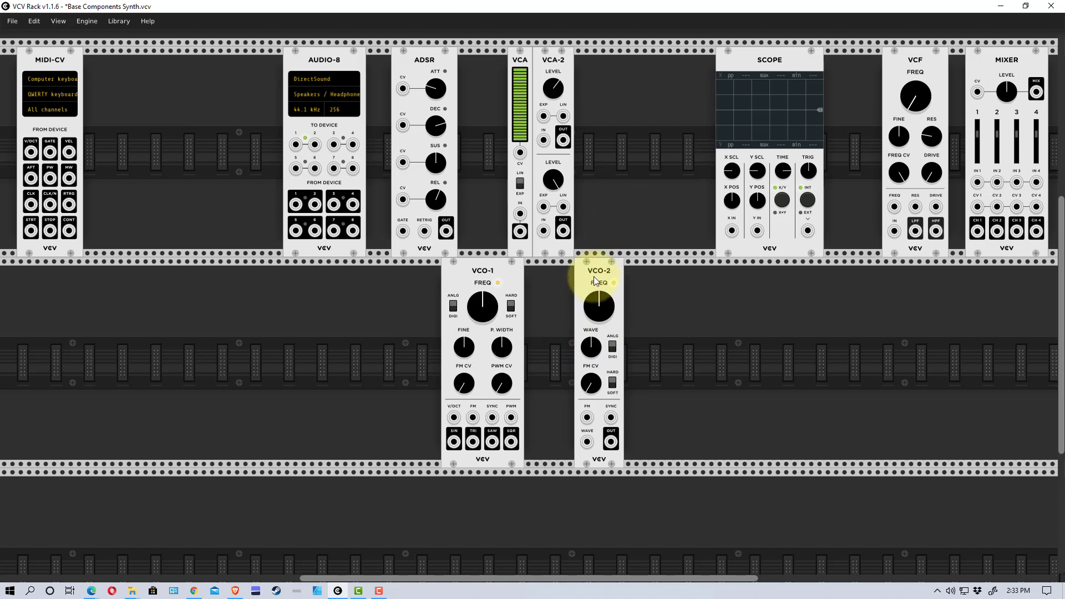
drag(576, 276, 543, 282)
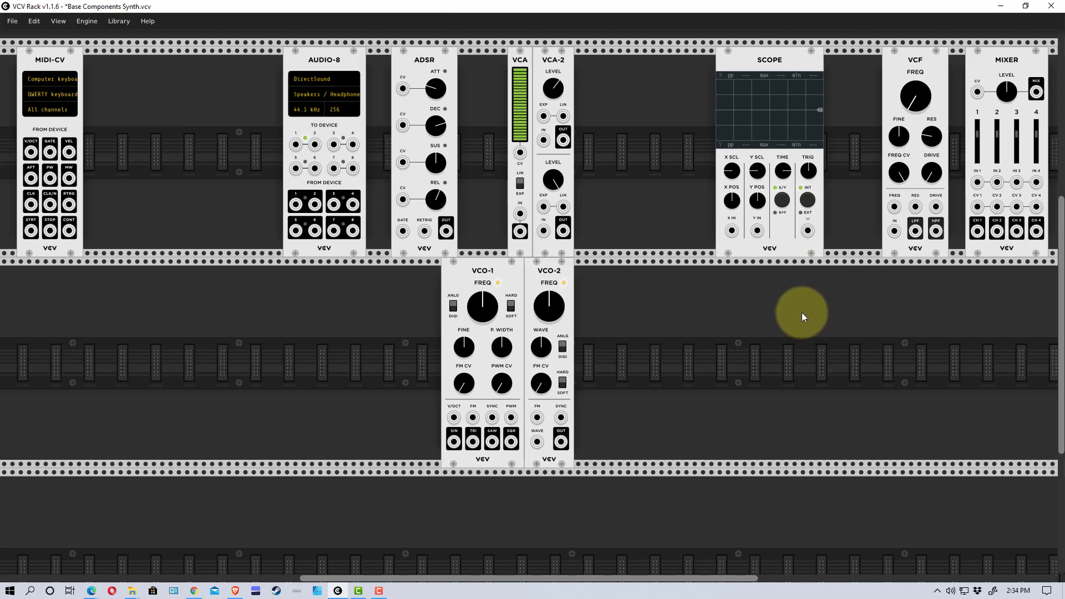
drag(562, 276, 223, 101)
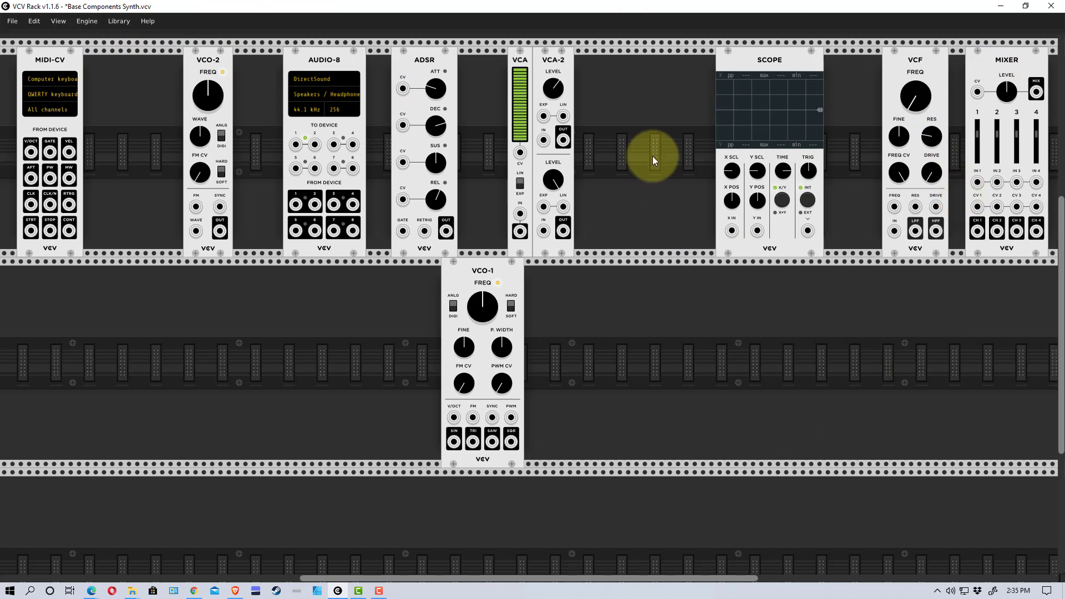
Add the NYSTHI Etchasketchoscope module beside VCO-1 from the module library and delete it again
right_click(621, 301)
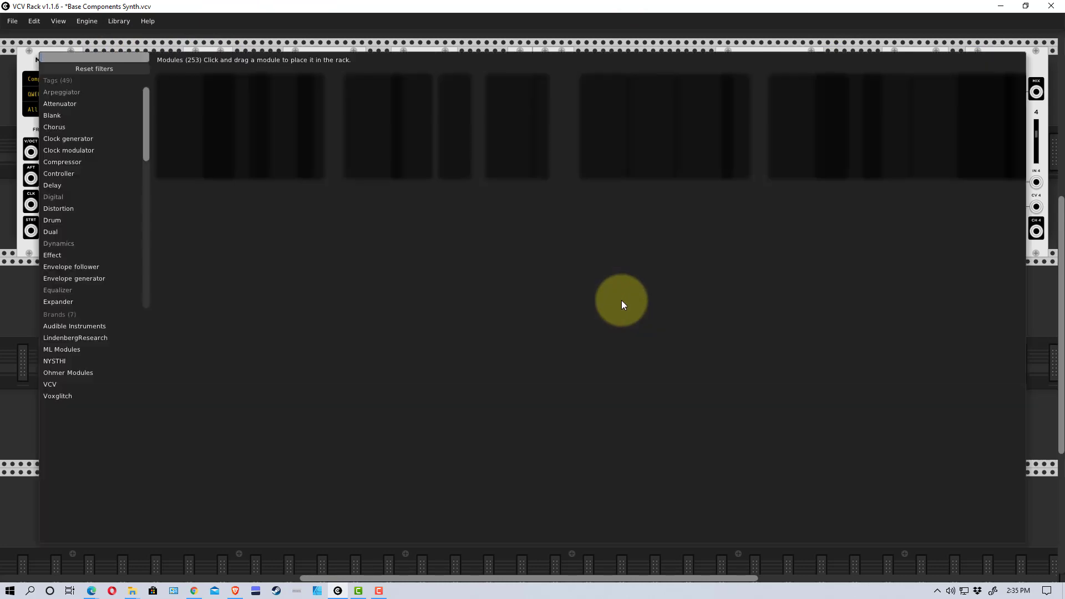
key(Escape)
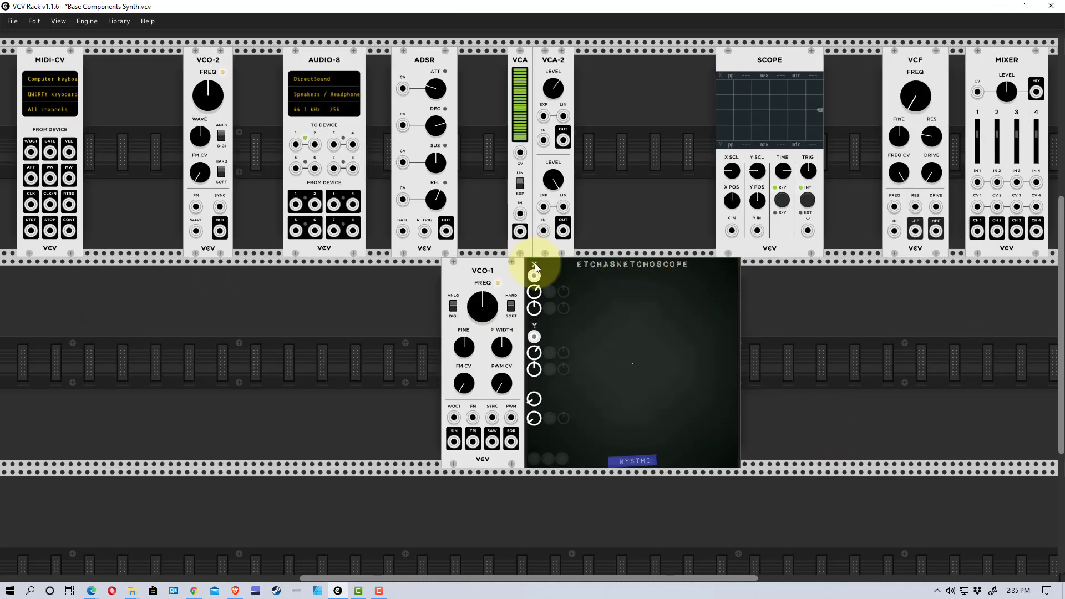
right_click(592, 267)
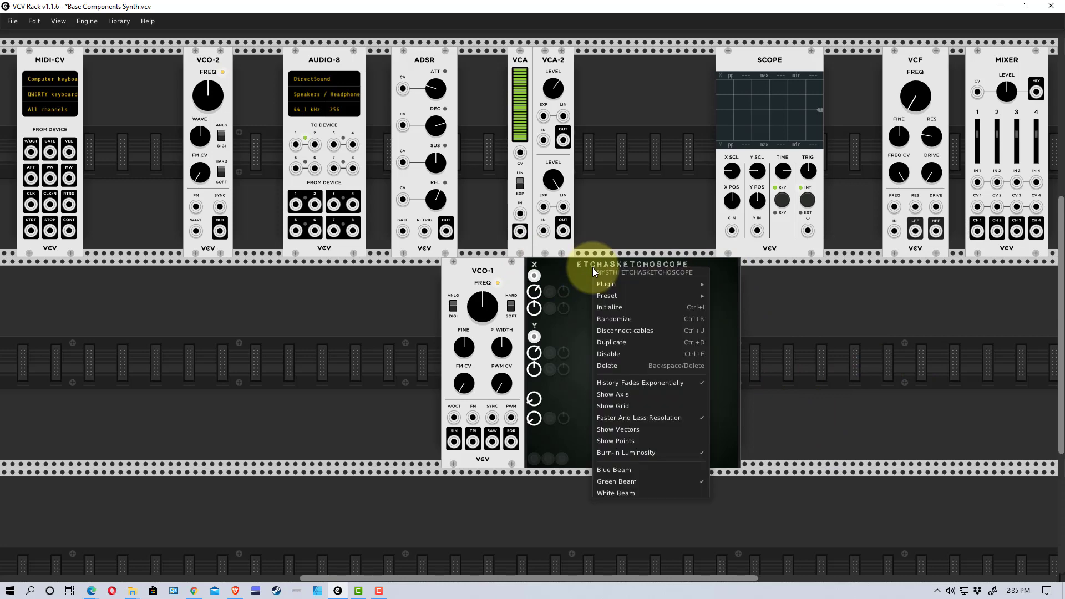
click(620, 361)
Browse the module library filtered to the VCV brand, and close it without adding a module
right_click(683, 291)
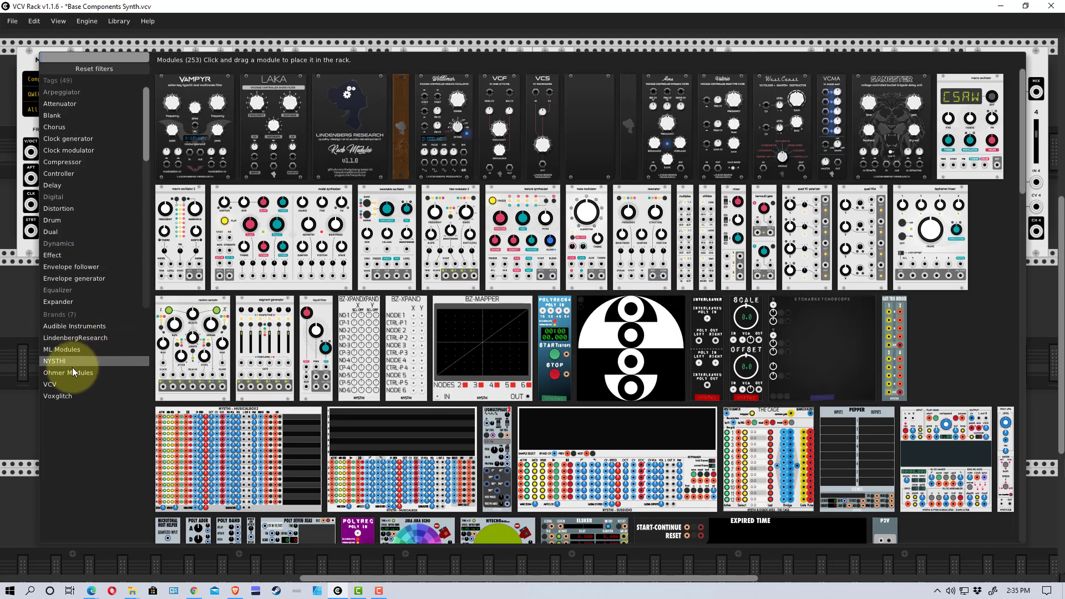
click(77, 384)
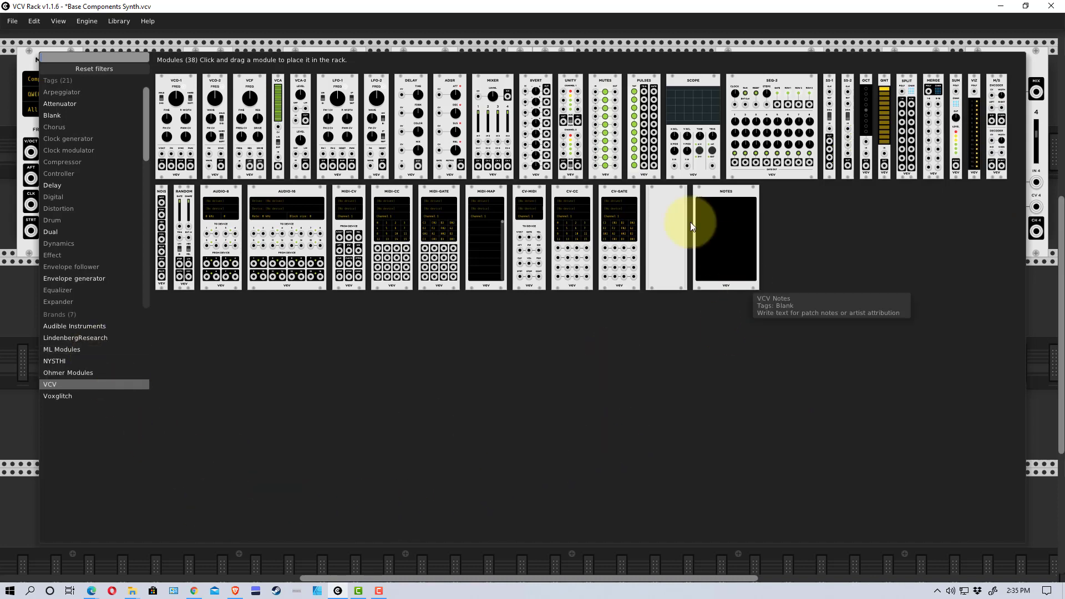
click(1036, 298)
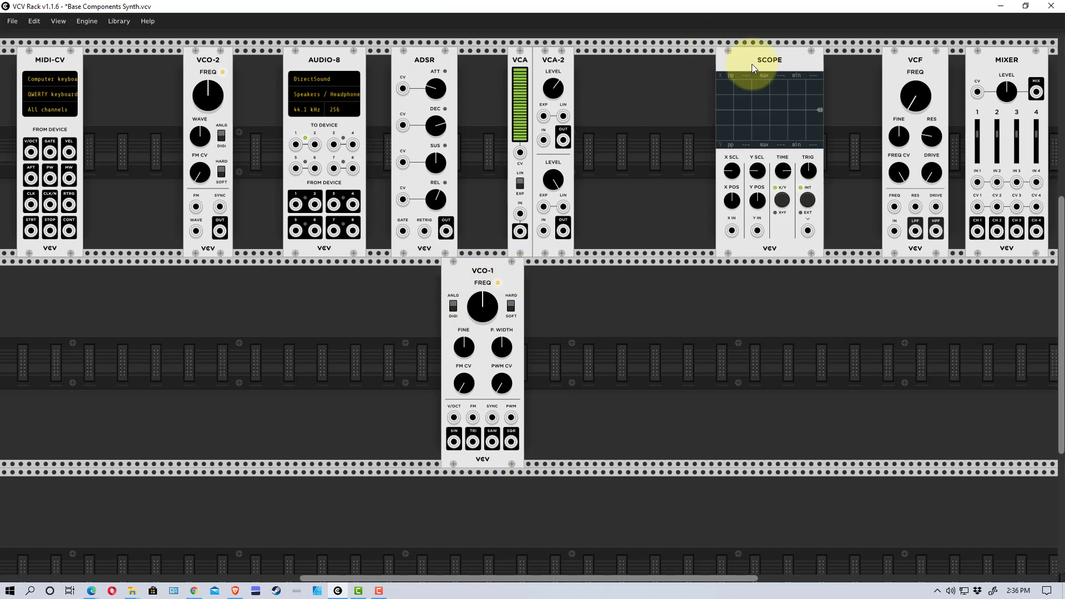
Place SCOPE in the second row with a gap beside VCO-1, and patch VCO-1's SIN output to SCOPE's X IN
drag(752, 59, 608, 251)
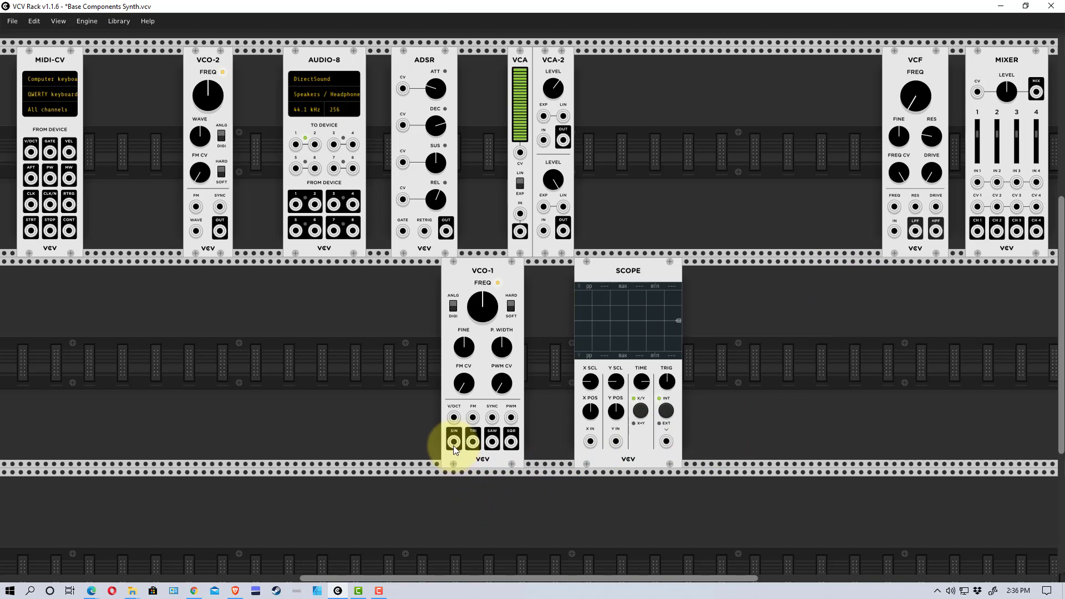
drag(455, 442, 591, 442)
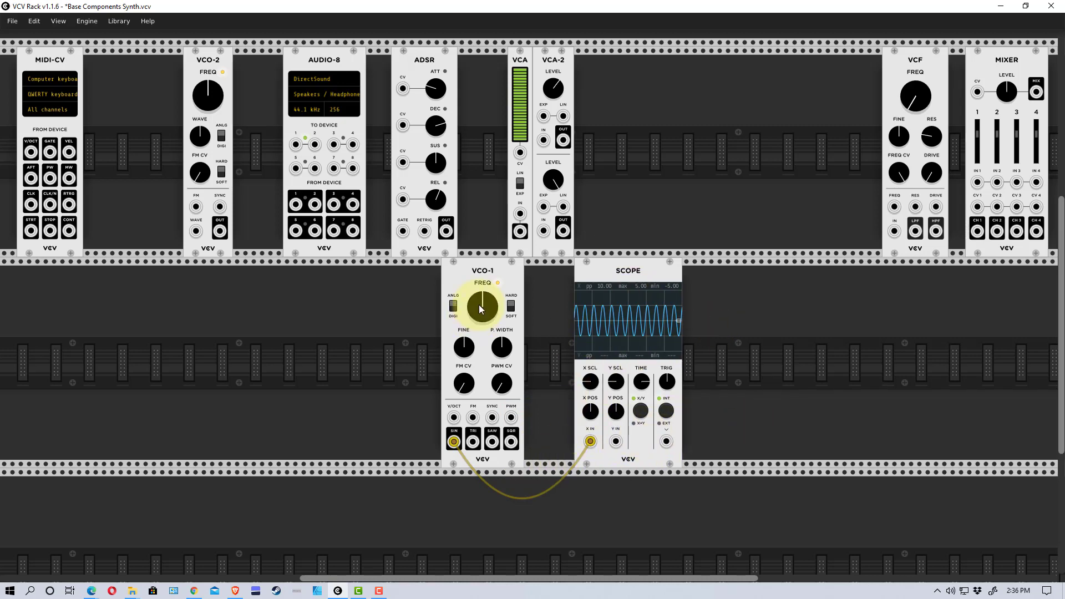
drag(475, 267, 452, 270)
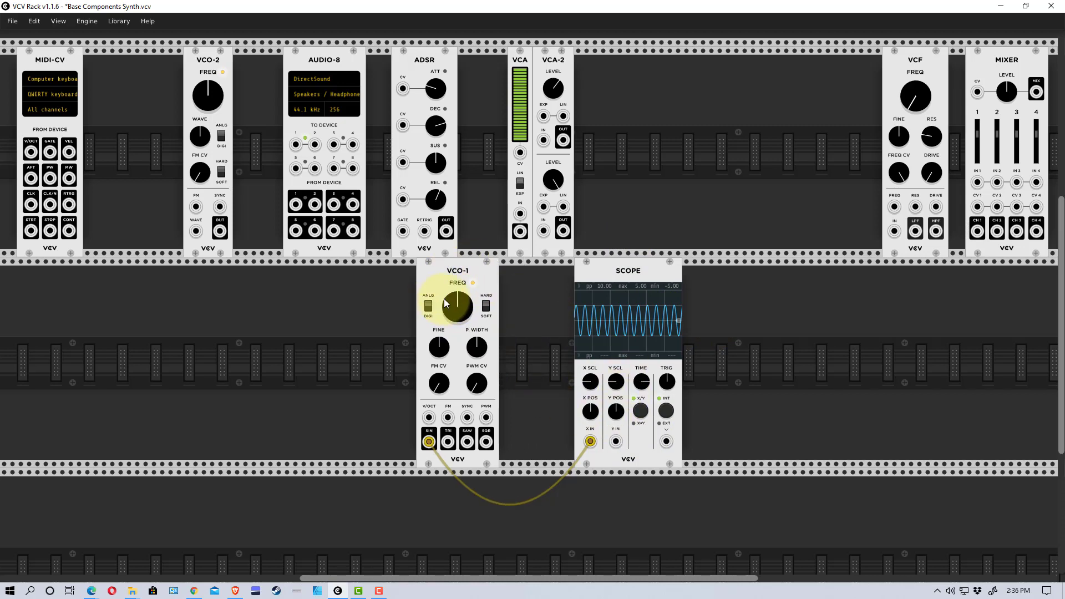
Try a lower VCO-1 frequency, undo it, and turn up SCOPE's TIME knob to spread out the displayed waveform
drag(443, 298, 532, 298)
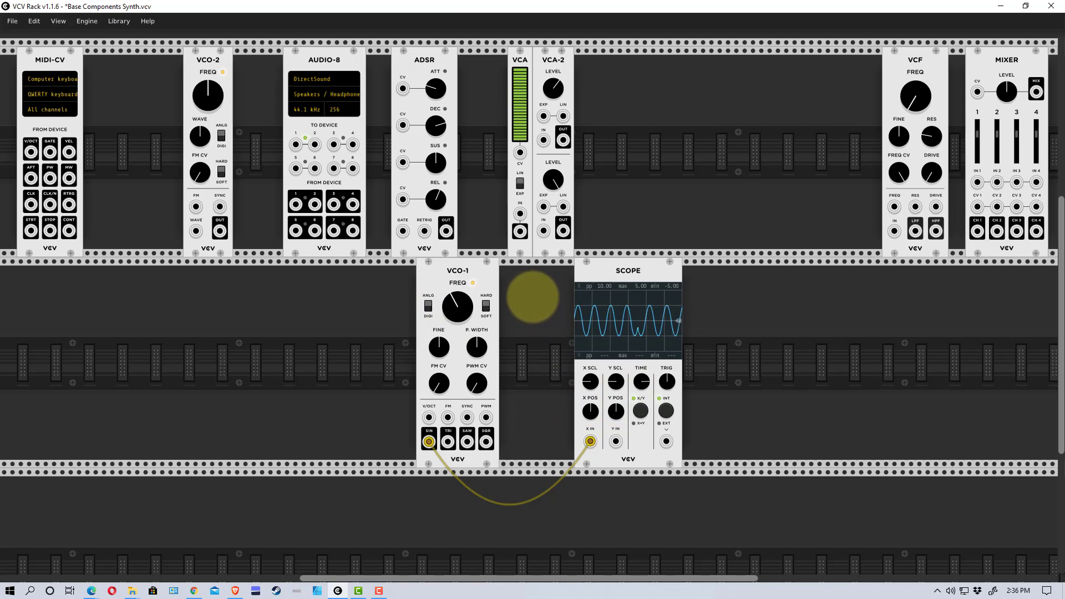
key(ctrl+z)
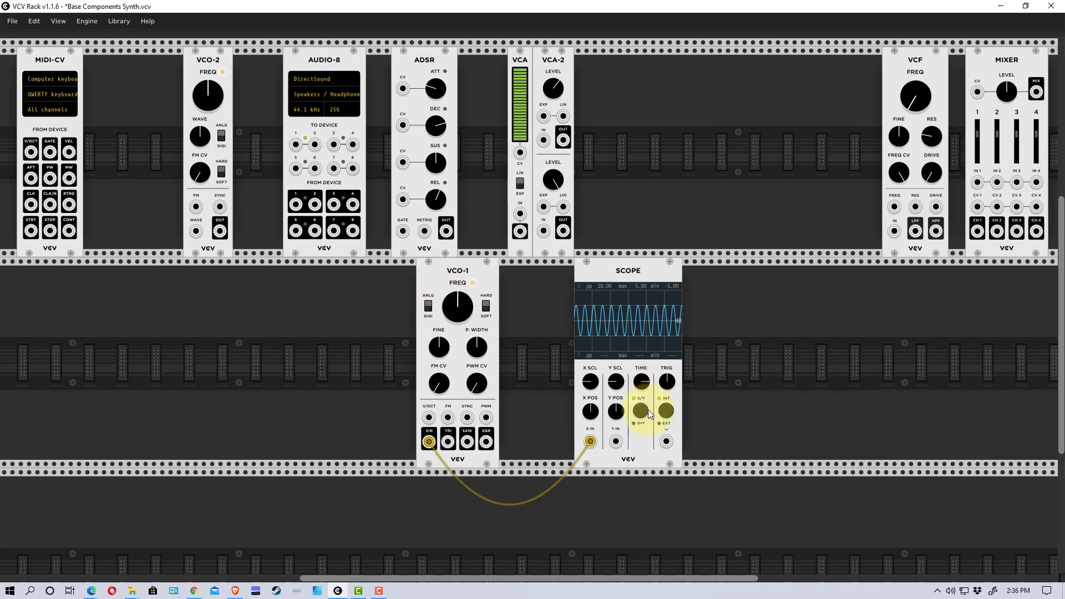
mouse_move(641, 382)
mouse_down()
mouse_move(641, 408)
mouse_move(641, 335)
mouse_up()
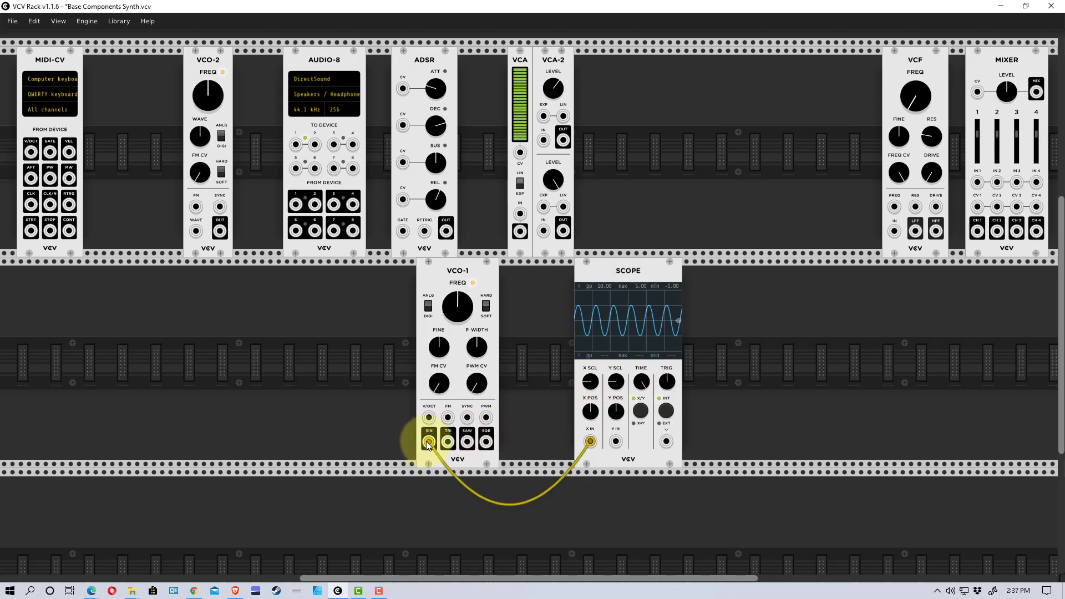
Switch the scope cable from VCO-1's SIN output to SAW and on to SQR to compare the waveforms
drag(428, 443, 466, 443)
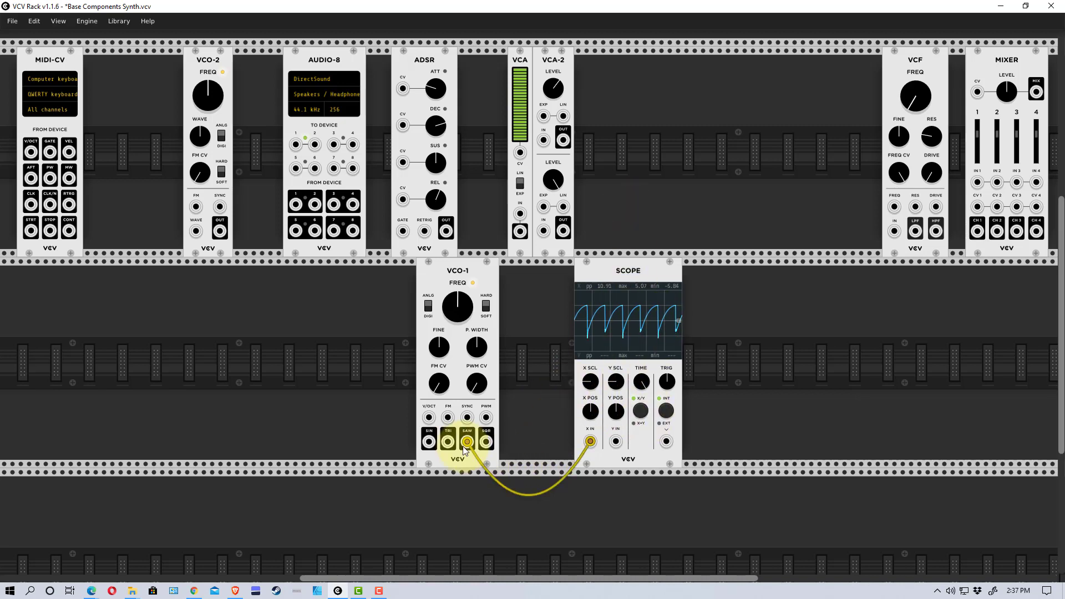
drag(464, 444, 466, 439)
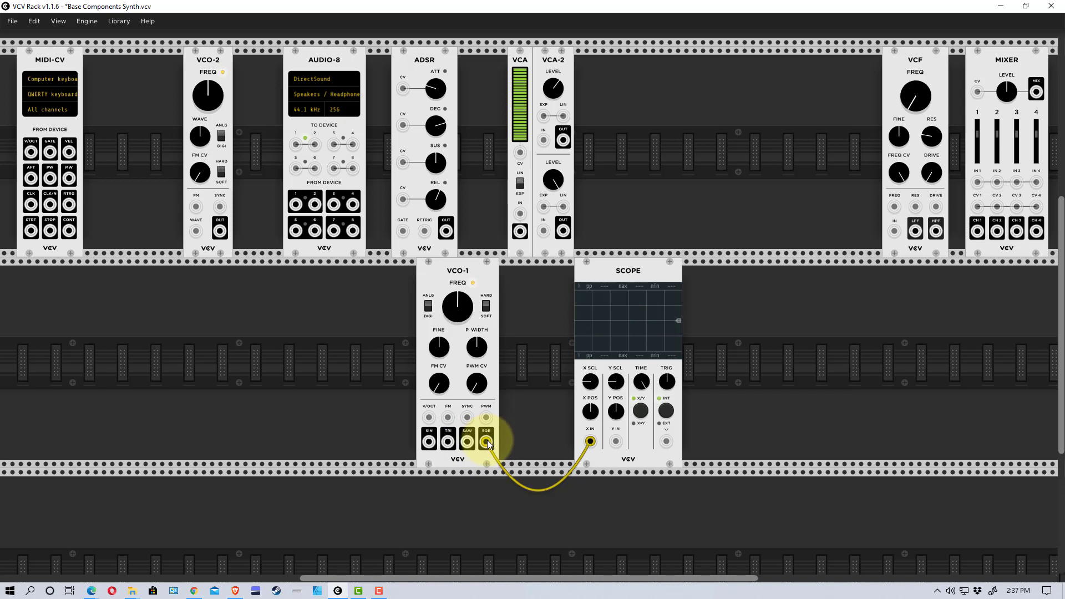
drag(487, 441, 487, 440)
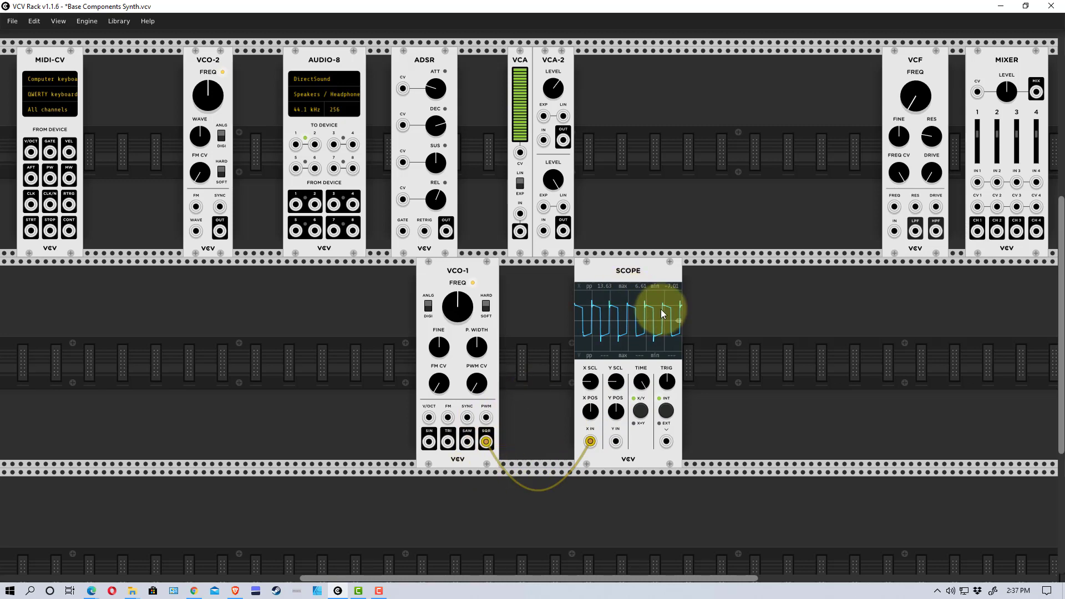
Place VCO-2 beside VCO-1, patch its OUT to SCOPE's X IN, and turn its WAVE knob down to a sine shape
drag(208, 61, 359, 328)
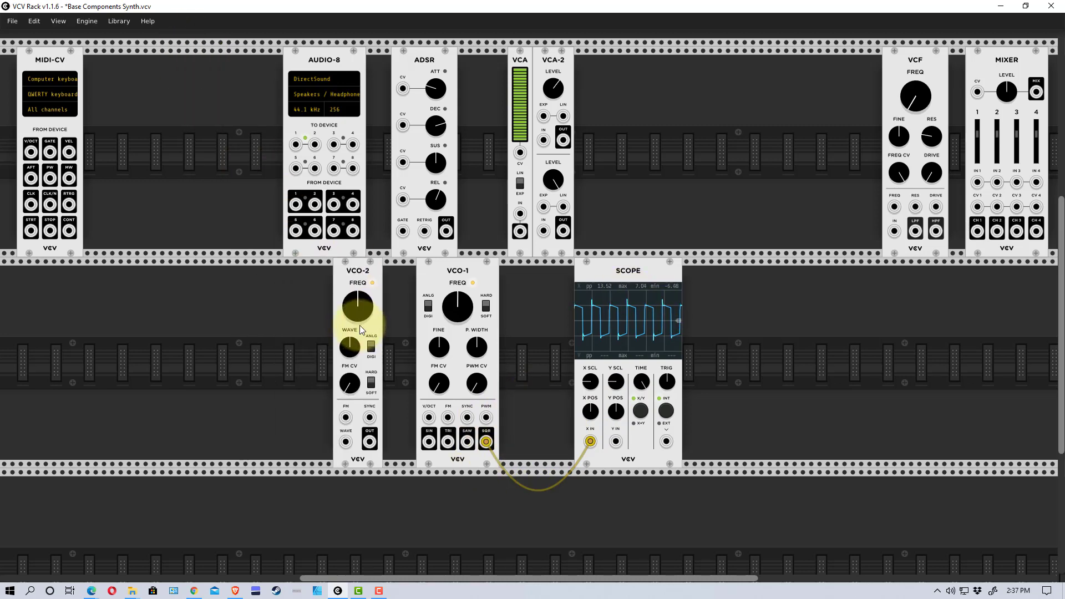
drag(485, 442, 370, 442)
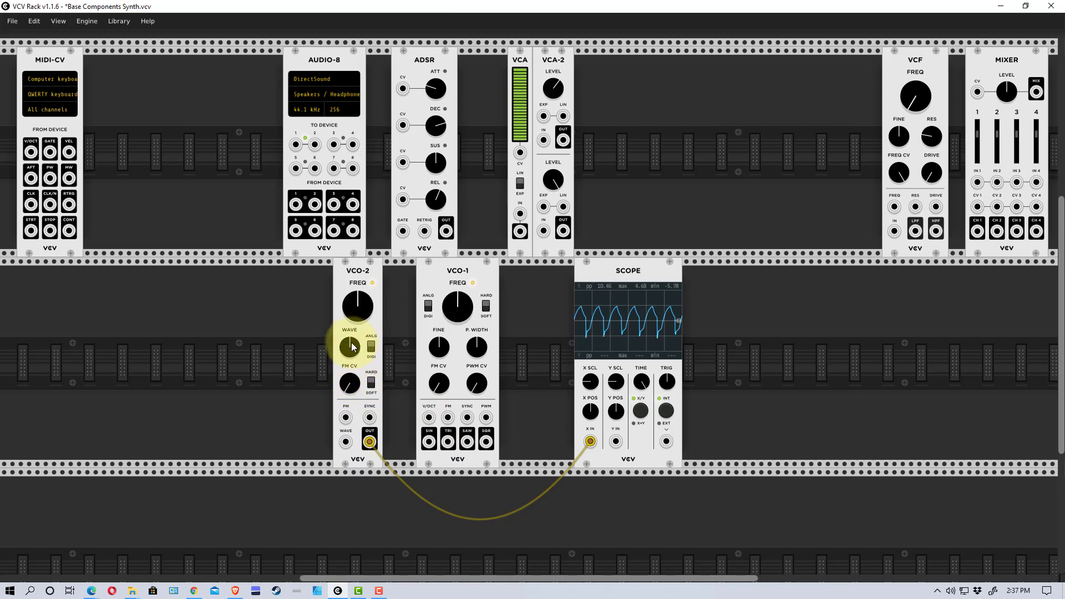
drag(350, 344, 532, 298)
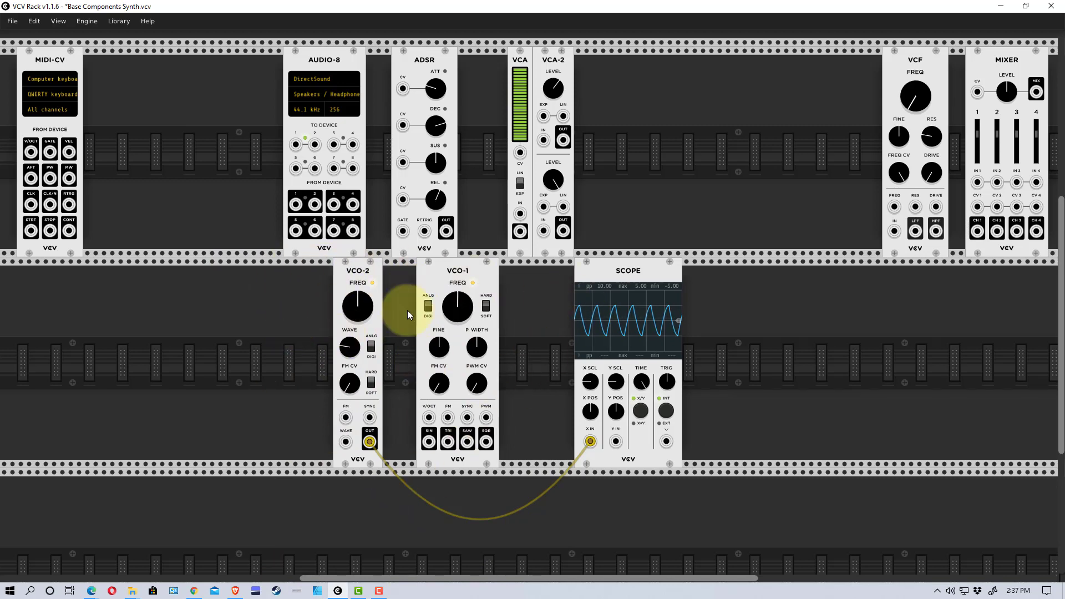
Unplug VCO-2 from SCOPE and return the module to the first row between MIDI-CV and AUDIO-8
mouse_move(369, 444)
mouse_down()
mouse_move(514, 509)
mouse_move(550, 446)
mouse_up()
drag(361, 275, 195, 136)
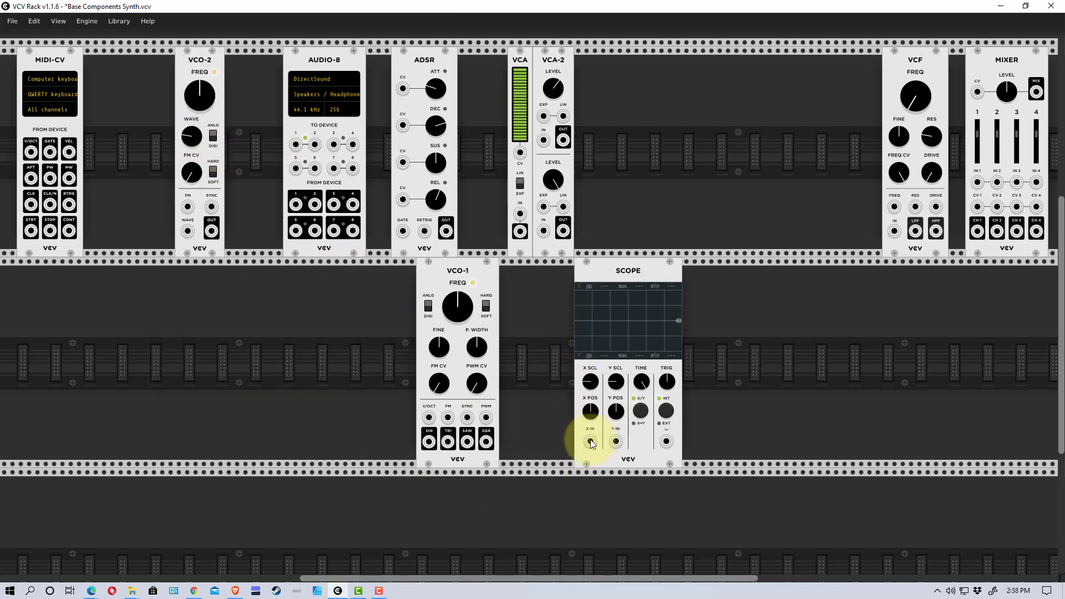
Patch VCO-1's SIN output to SCOPE's X IN and move SCOPE flush against VCO-1
drag(591, 442, 428, 443)
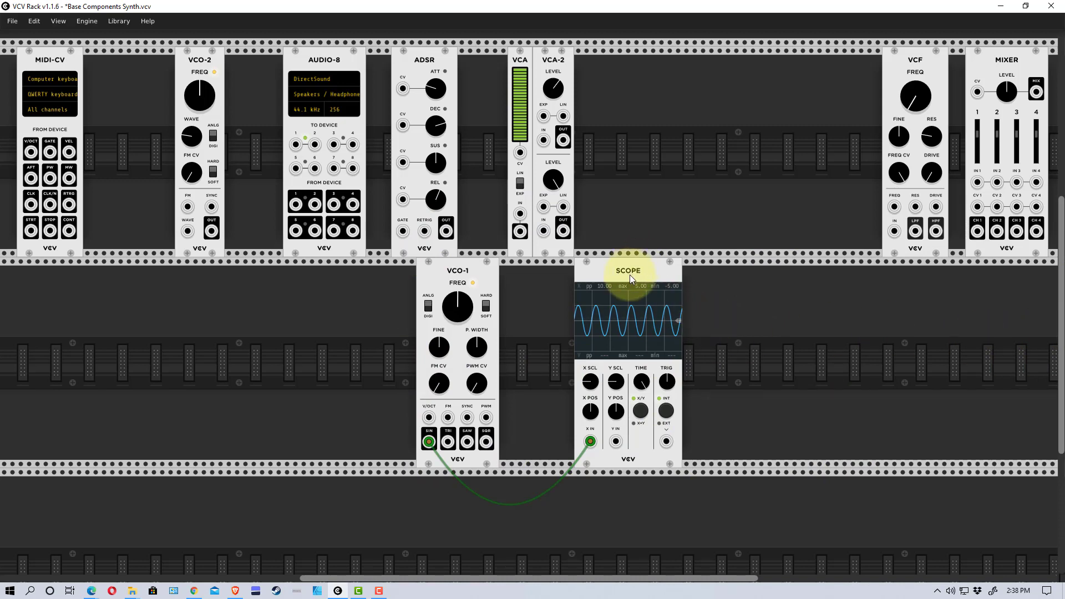
drag(630, 275, 546, 289)
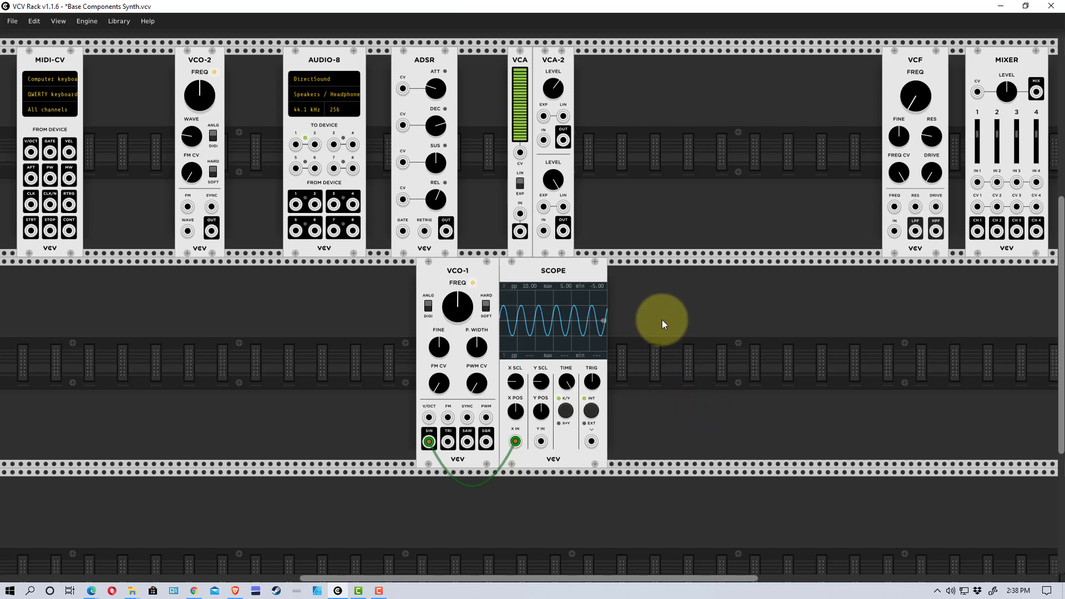
Move AUDIO-8 into the second row beyond SCOPE and set its audio device to Default Device (1-2 in, 1-2 out)
drag(324, 62, 697, 259)
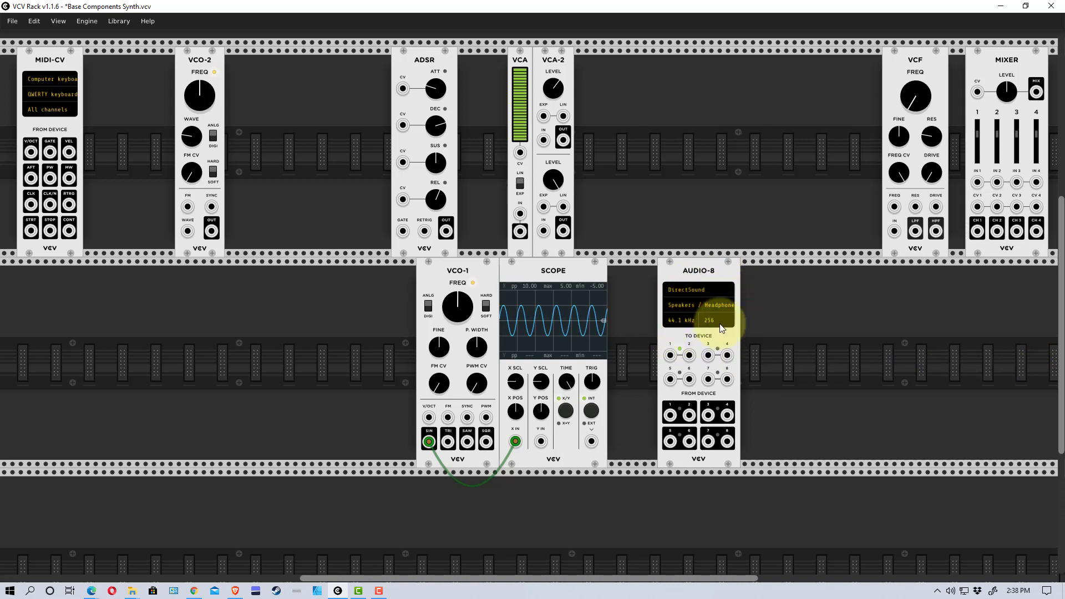
click(709, 288)
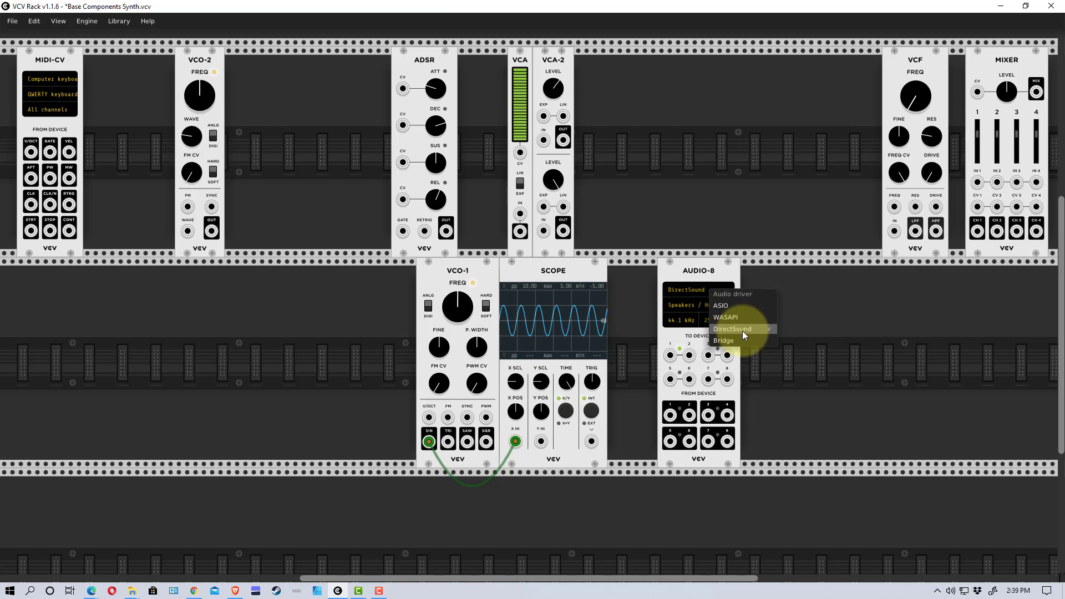
click(691, 301)
click(691, 302)
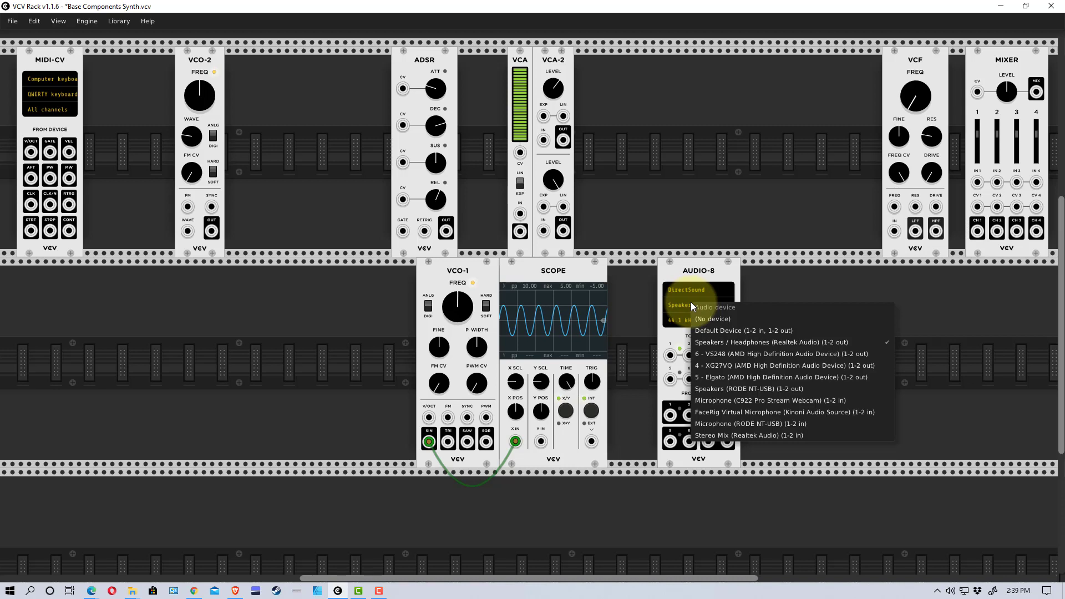
click(737, 332)
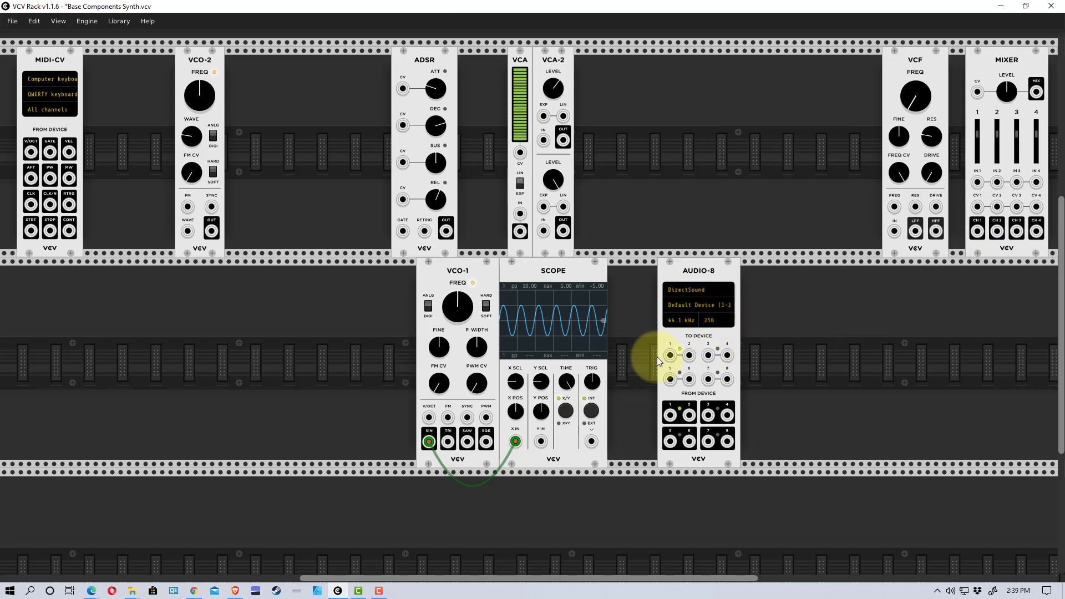
click(710, 304)
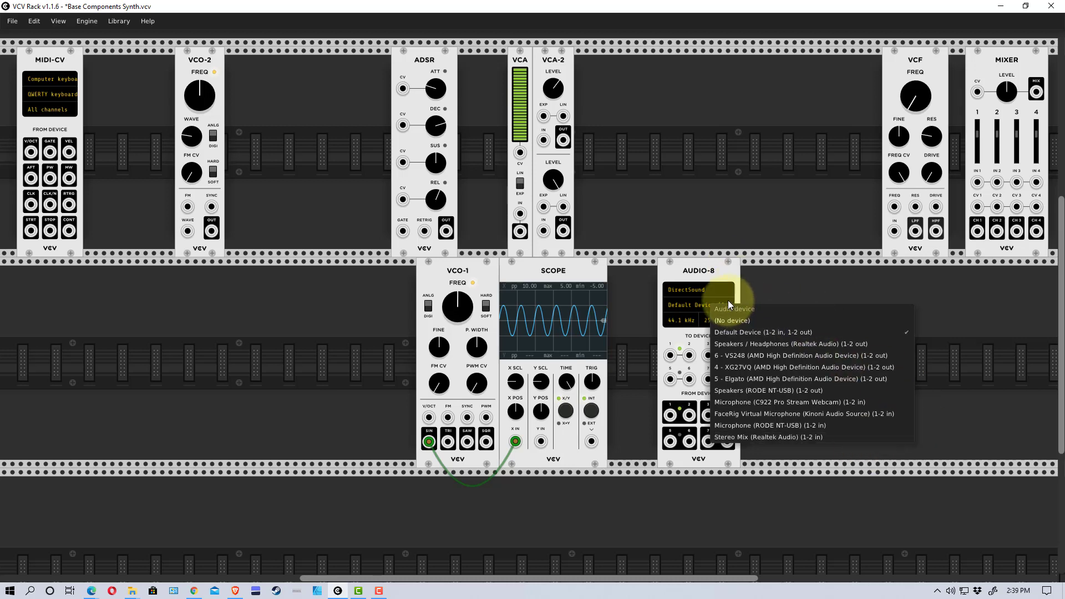
click(723, 274)
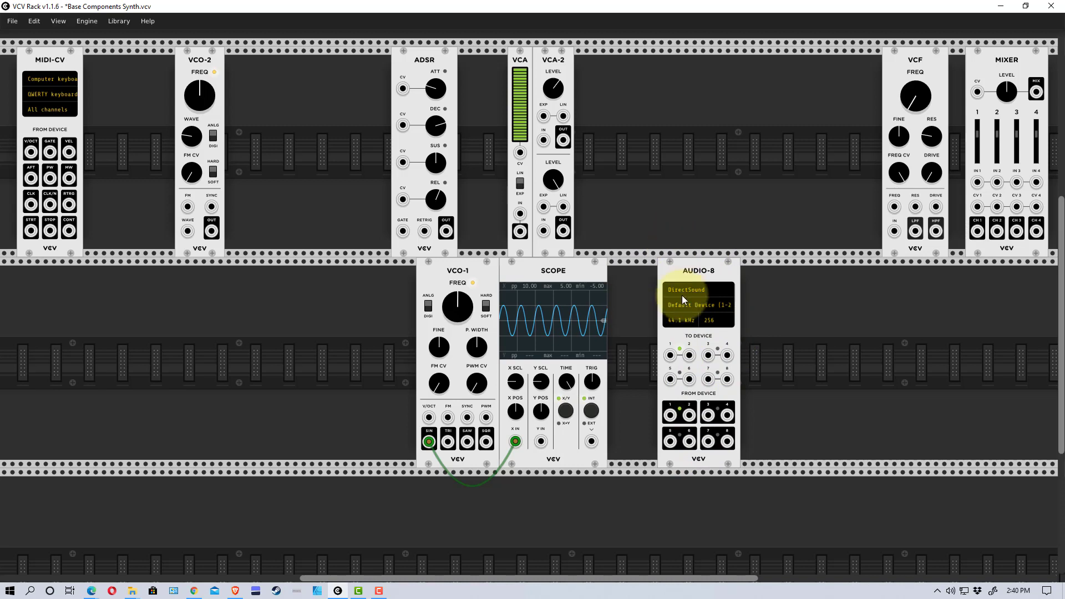
Move AUDIO-8 flush against SCOPE, and patch VCO-1's SIN output to its device input 1 briefly before unplugging the cable
drag(696, 273, 641, 274)
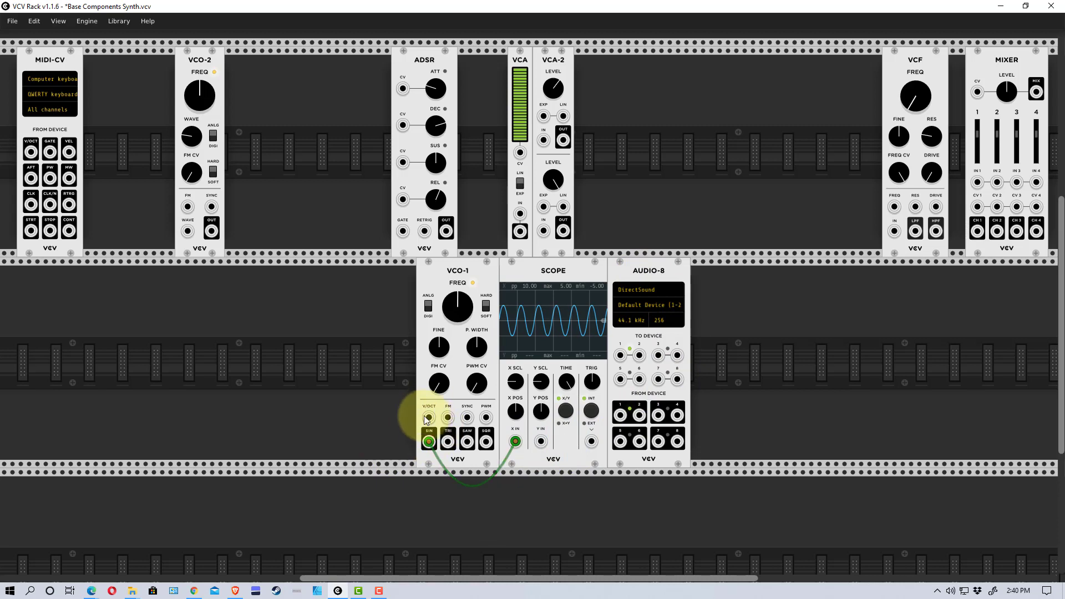
drag(429, 444, 620, 355)
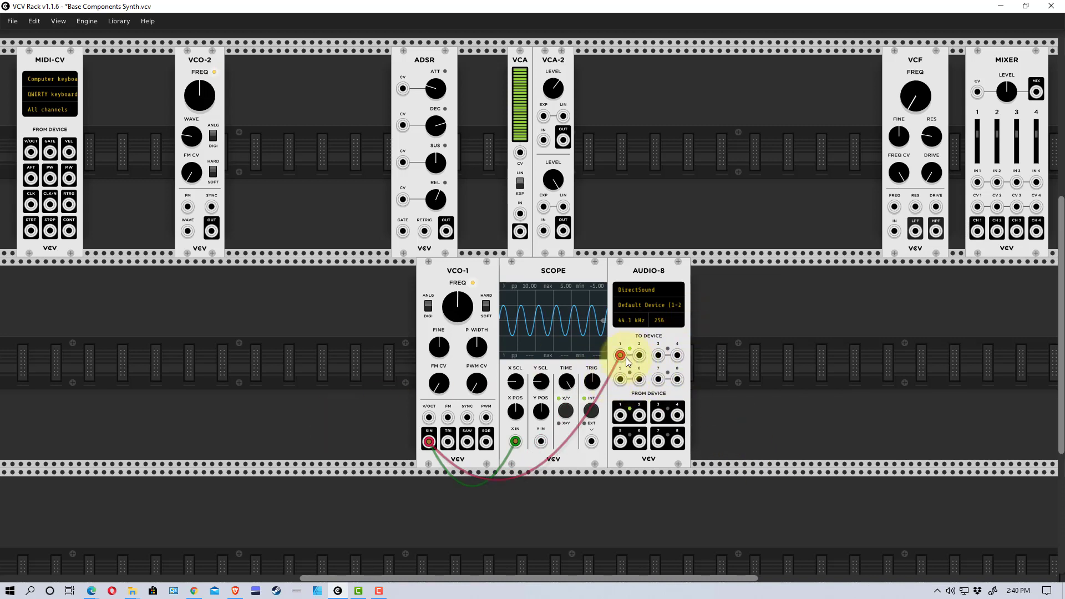
drag(620, 355, 391, 380)
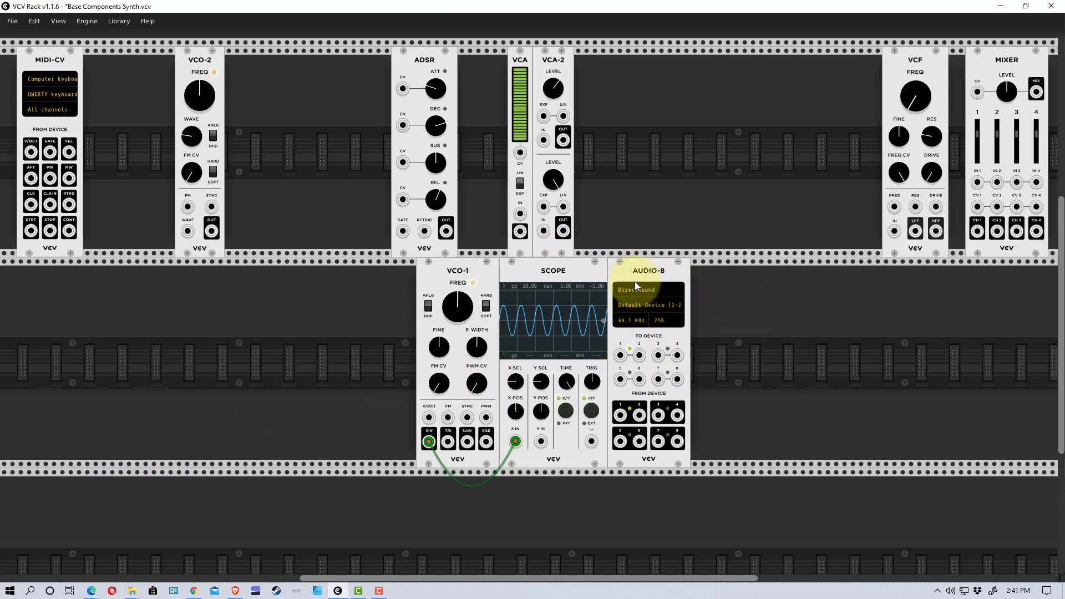
Move AUDIO-8 away from SCOPE, leaving a gap between the two modules in the second row
drag(657, 271, 691, 259)
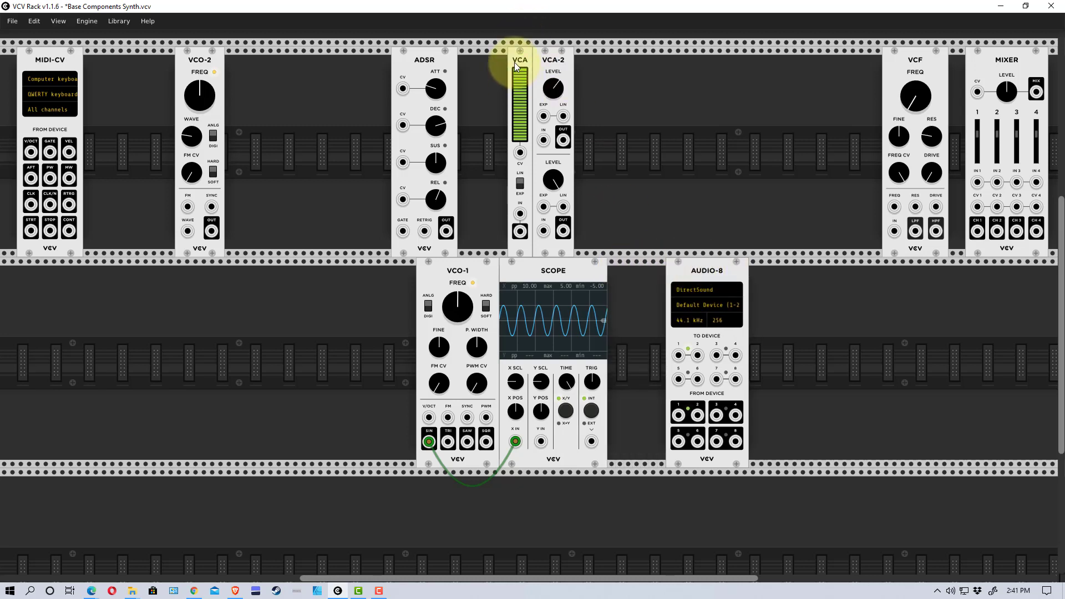
Move VCA into the second row flush between SCOPE and AUDIO-8, and patch VCO-1's SIN output to VCA's IN
drag(514, 62, 593, 229)
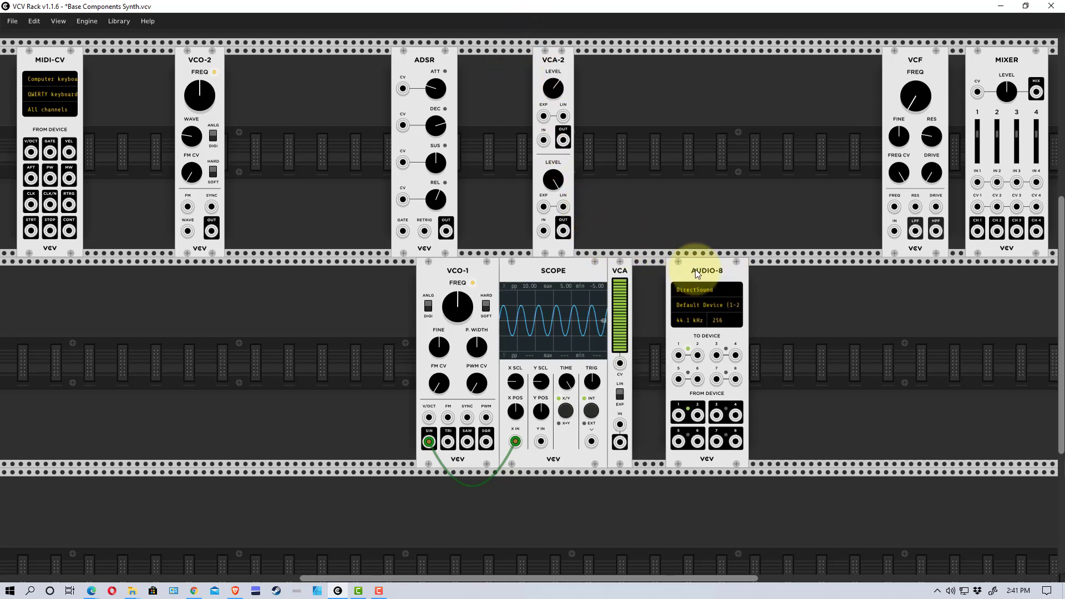
drag(695, 272, 652, 280)
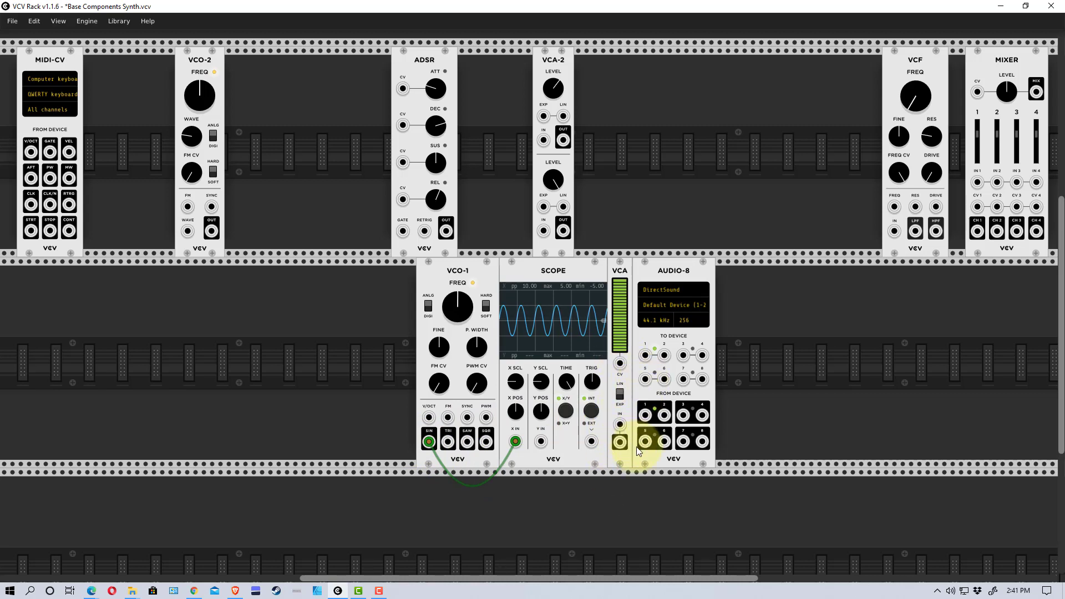
drag(620, 442, 620, 425)
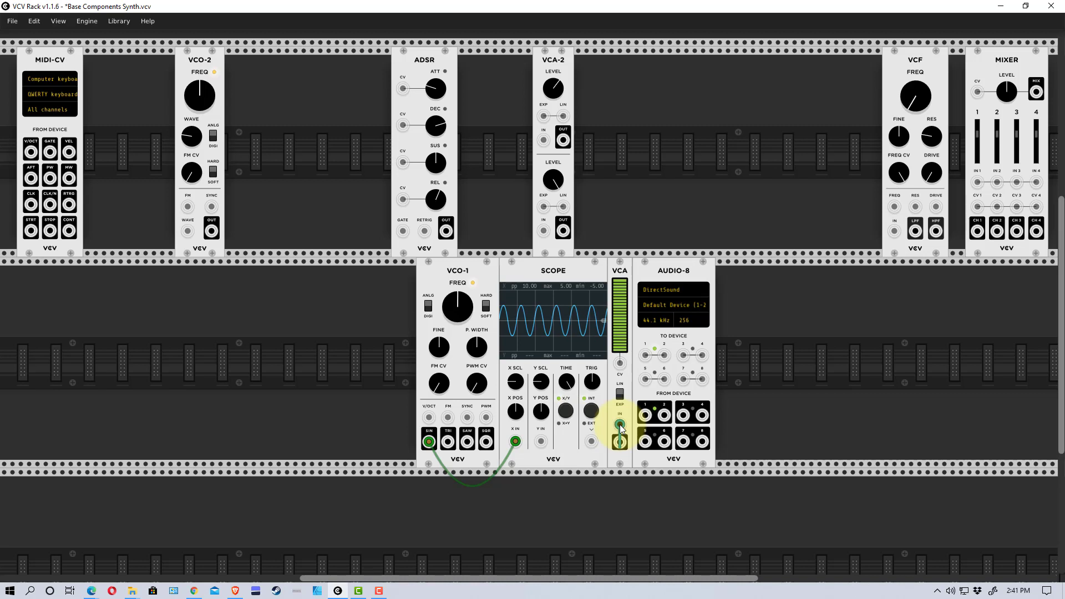
drag(620, 424, 429, 448)
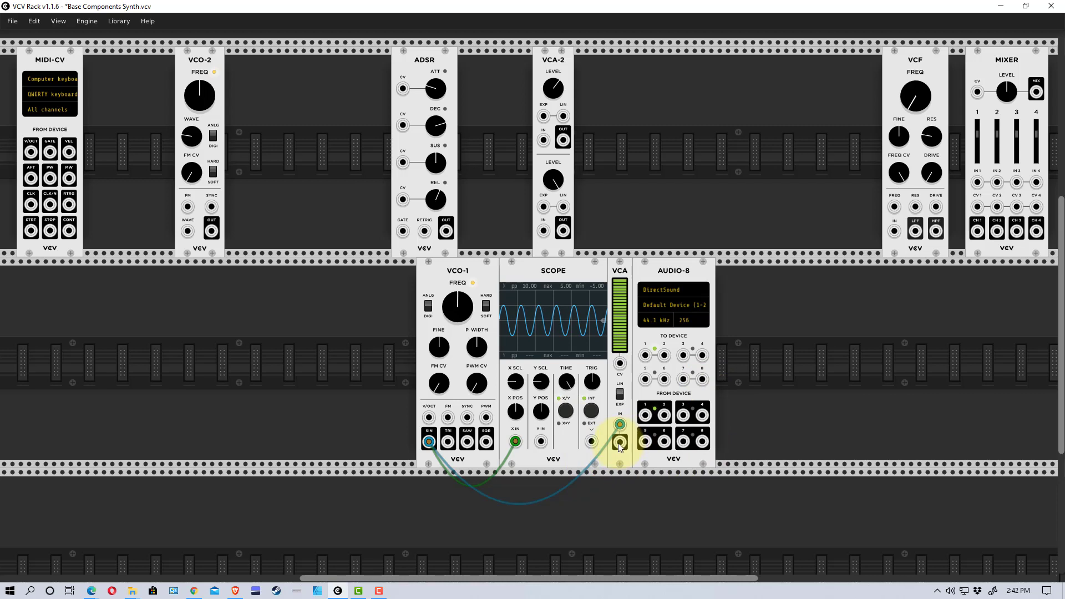
Patch VCA's OUT to AUDIO-8's device input 1 and position AUDIO-8 with a small gap beyond VCA
drag(619, 446, 644, 418)
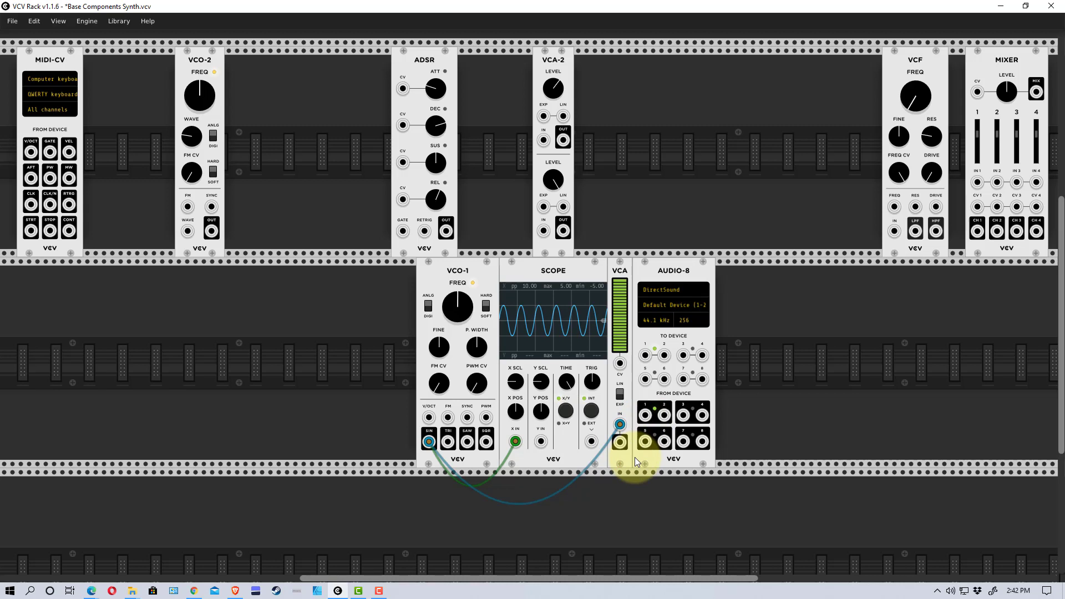
drag(668, 271, 752, 271)
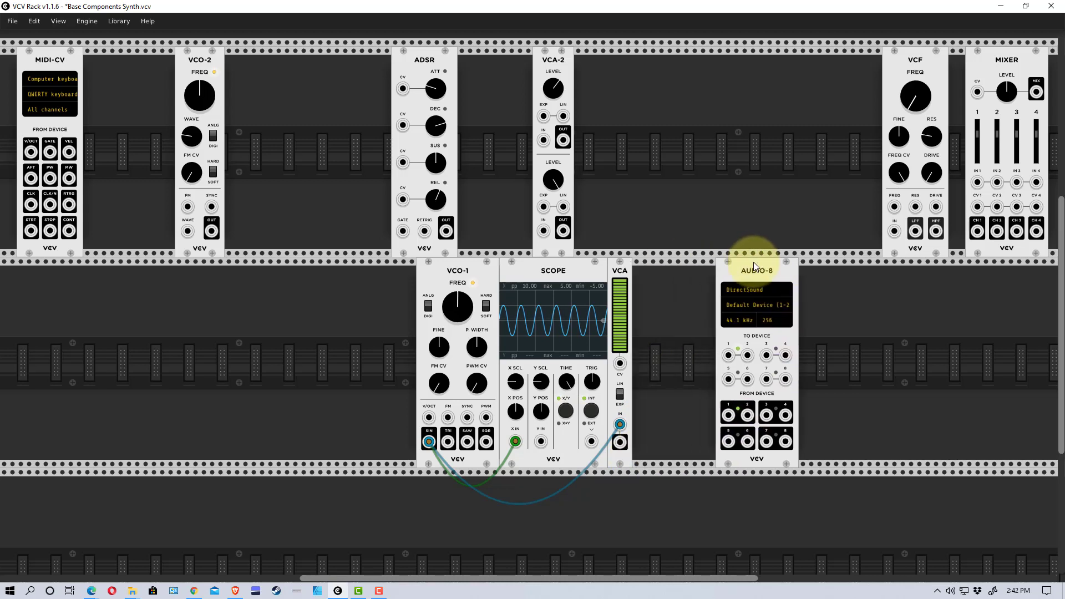
drag(620, 442, 728, 356)
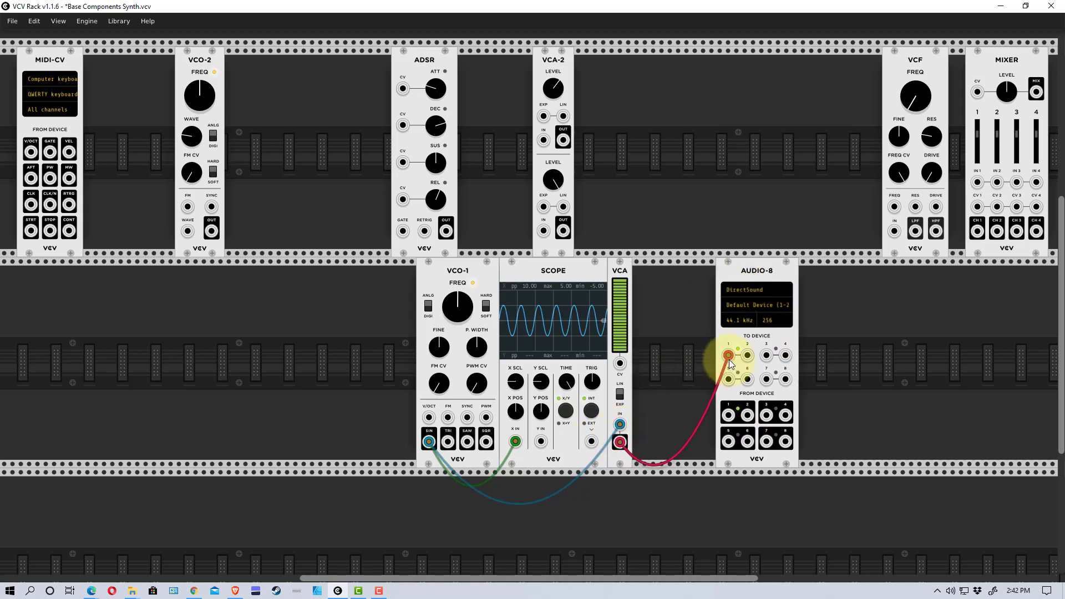
drag(719, 281, 684, 291)
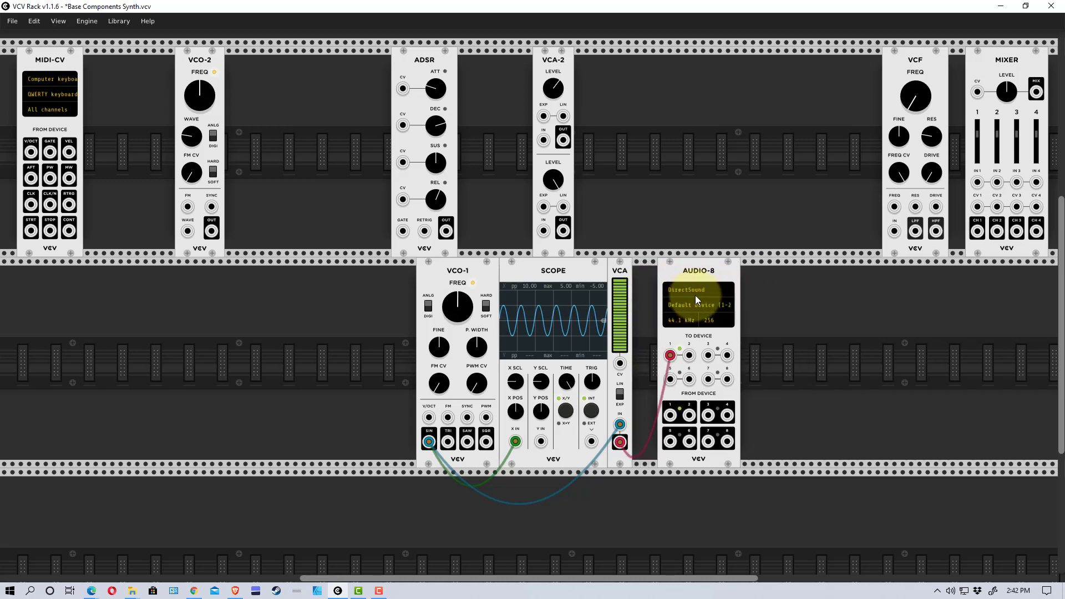
Turn VCA's level fully down and move ADSR into the second row flush against AUDIO-8
drag(618, 289, 618, 353)
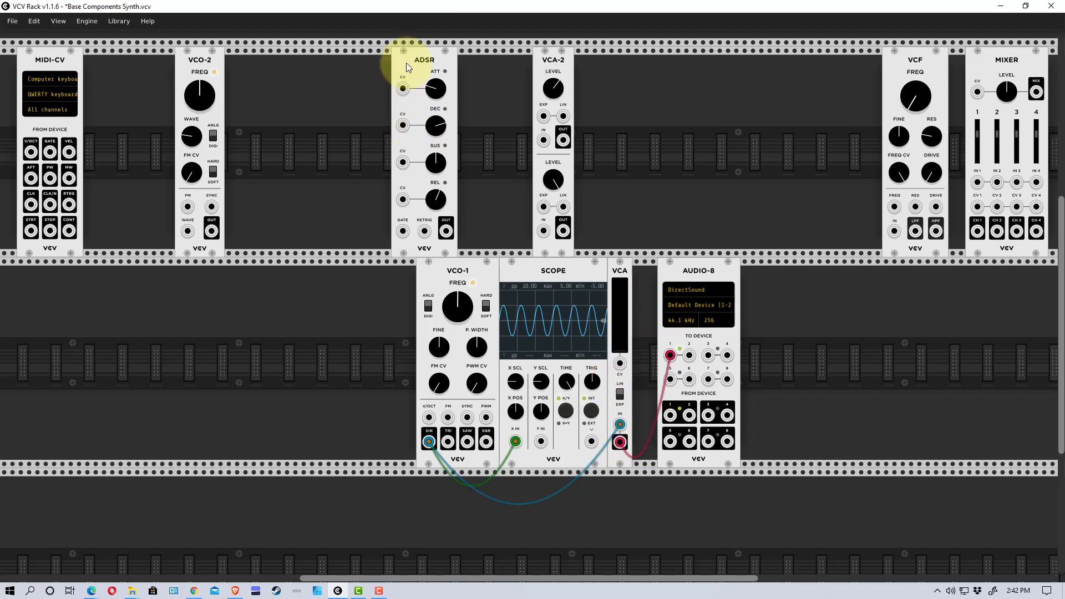
drag(406, 62, 746, 338)
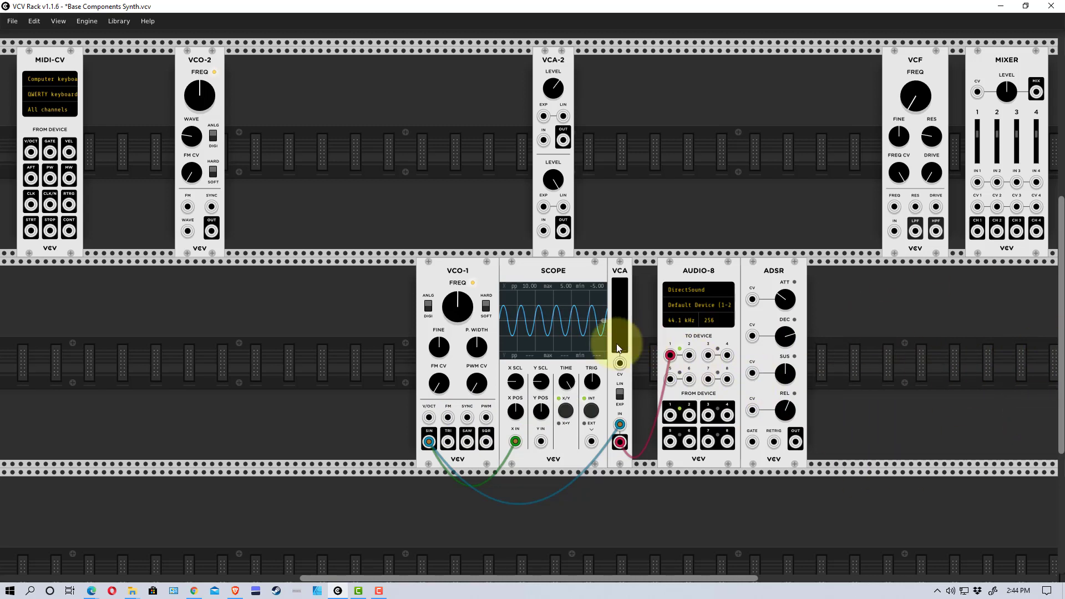
Raise VCA's level partway and patch ADSR's OUT to VCA's CV input
mouse_move(620, 350)
mouse_down()
mouse_move(621, 328)
mouse_move(621, 351)
mouse_up()
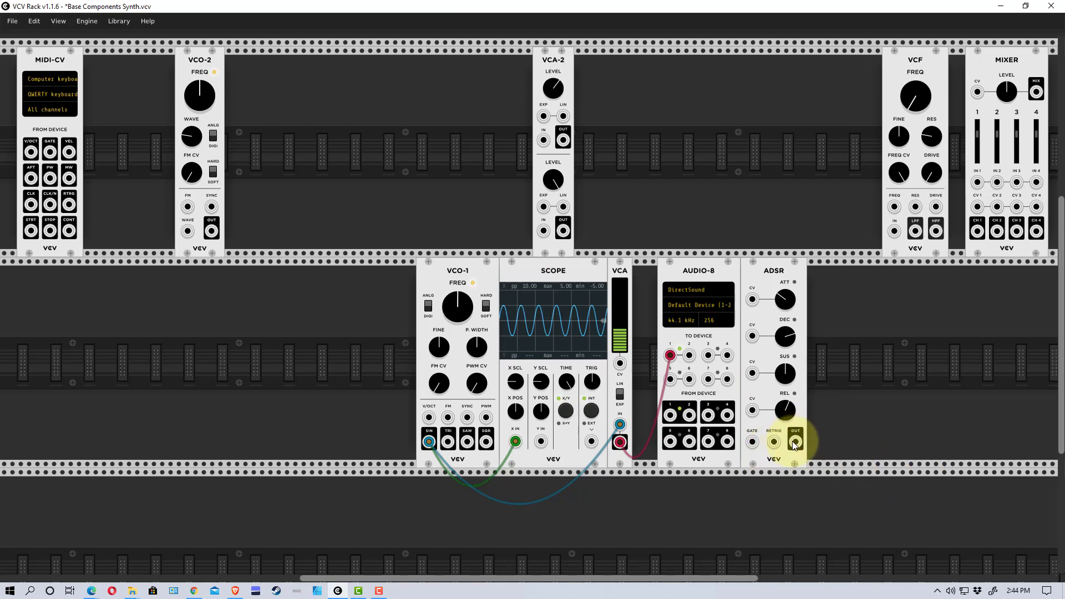
drag(795, 441, 620, 365)
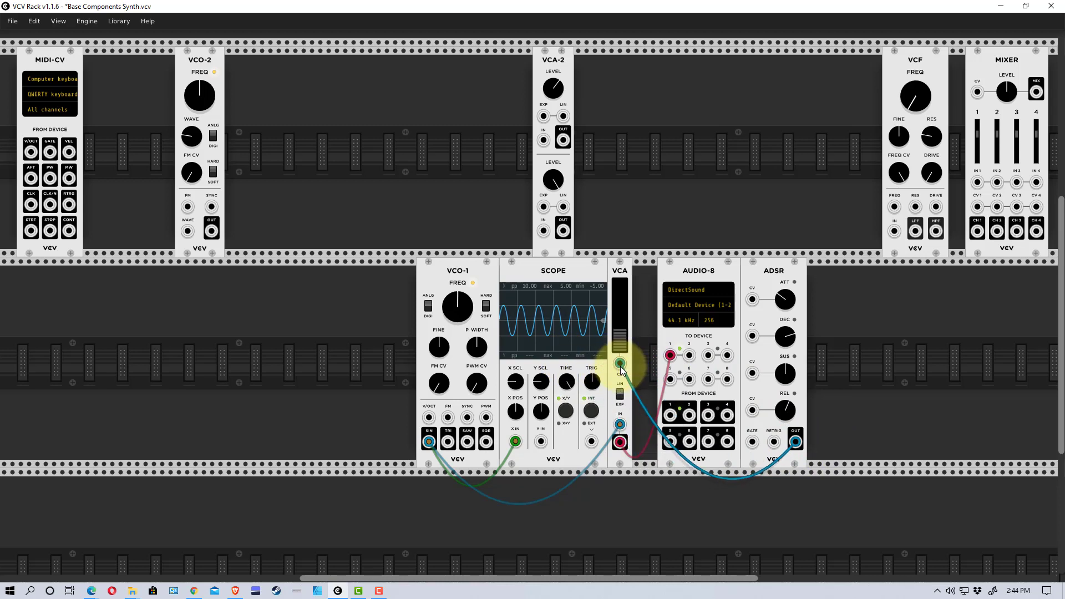
mouse_move(795, 441)
mouse_down()
mouse_move(799, 417)
mouse_move(816, 440)
mouse_up()
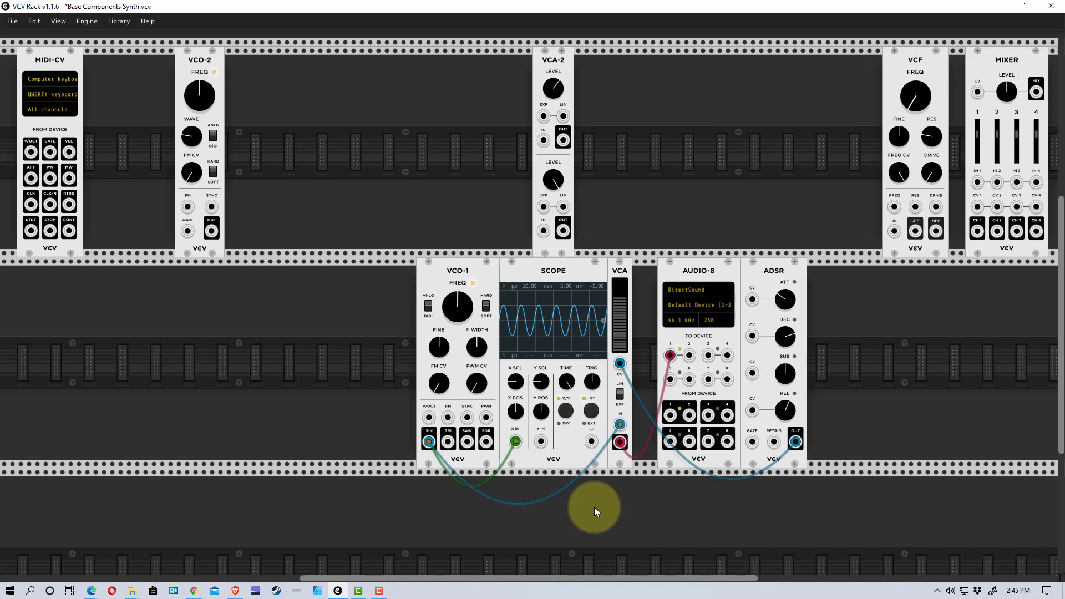
Move MIDI-CV into the second row before VCO-1 and patch its GATE output to ADSR's GATE input
drag(36, 58, 338, 304)
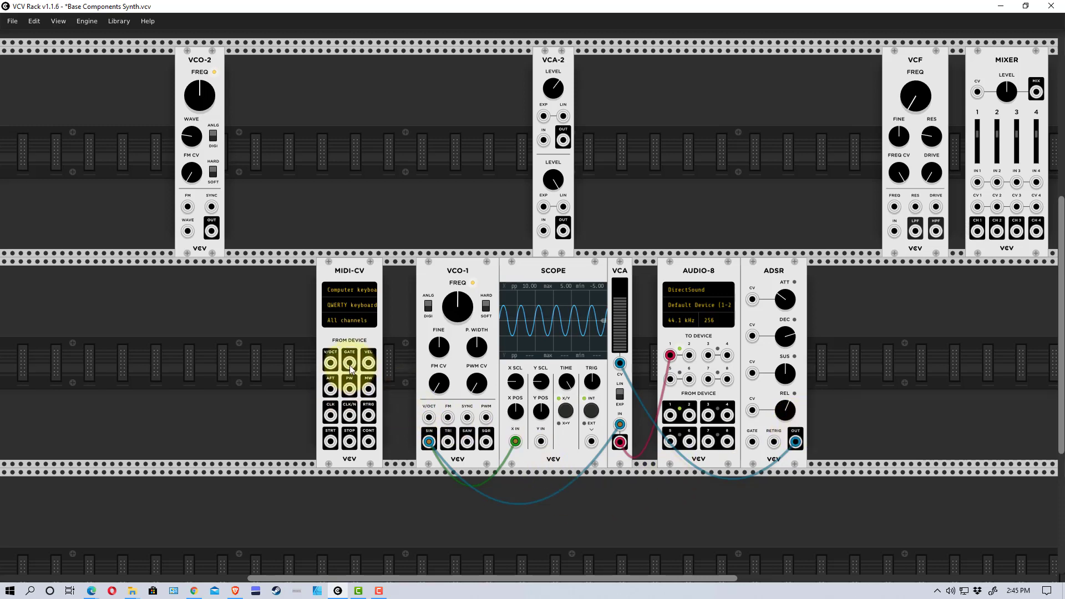
drag(350, 364, 757, 445)
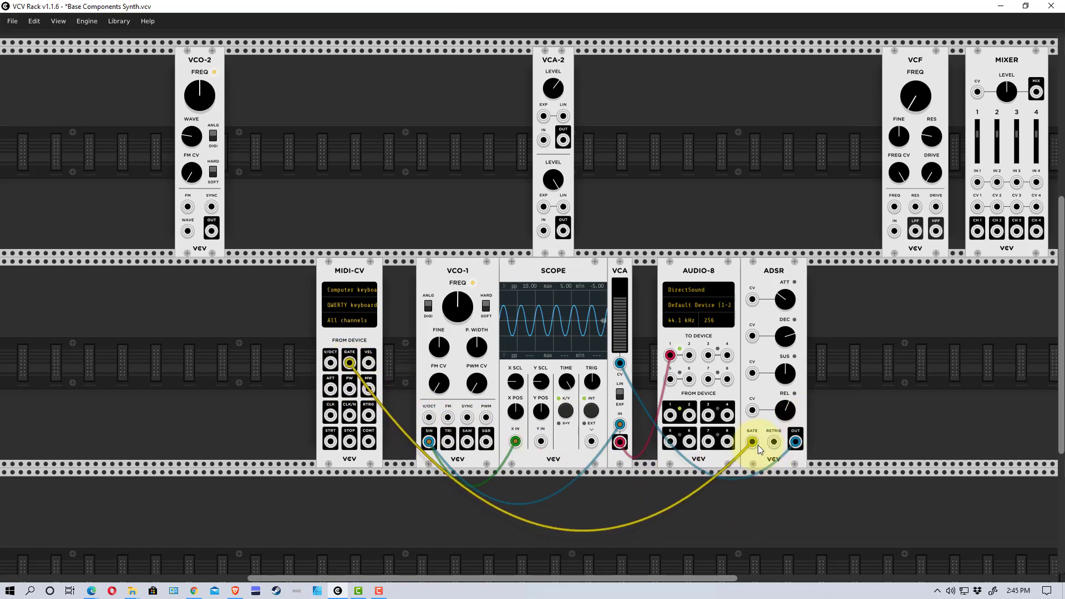
Set MIDI-CV's driver to Windows MIDI and its device to MPK mini play 1
click(354, 290)
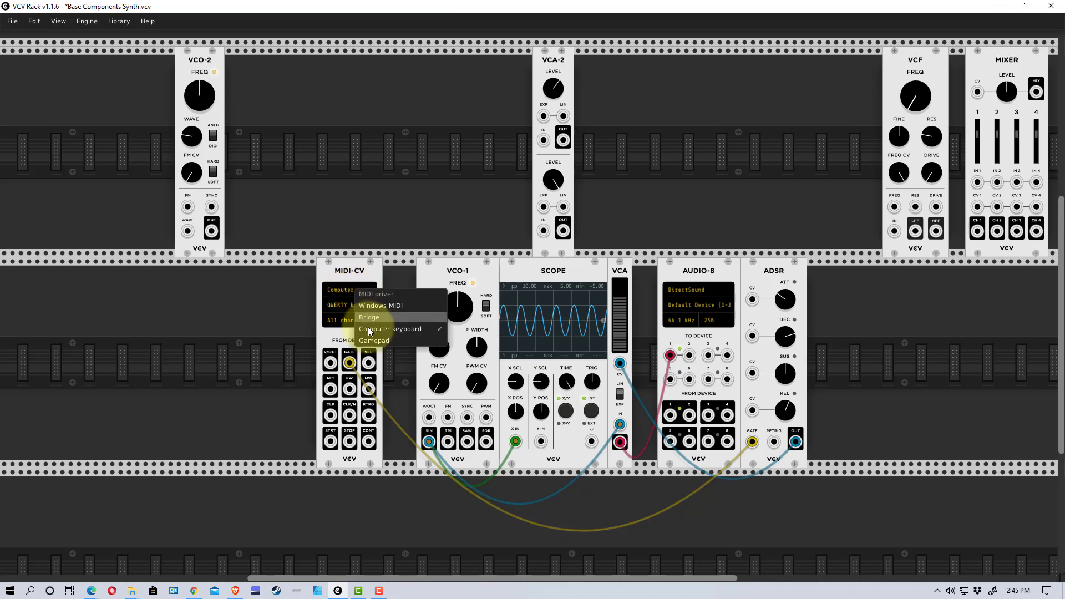
click(381, 305)
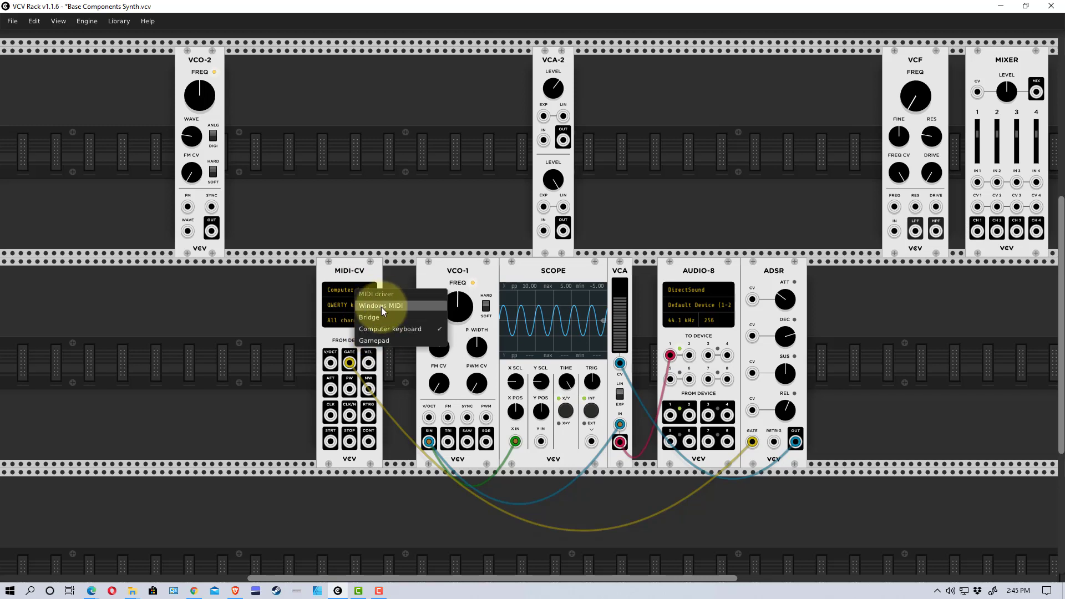
click(347, 310)
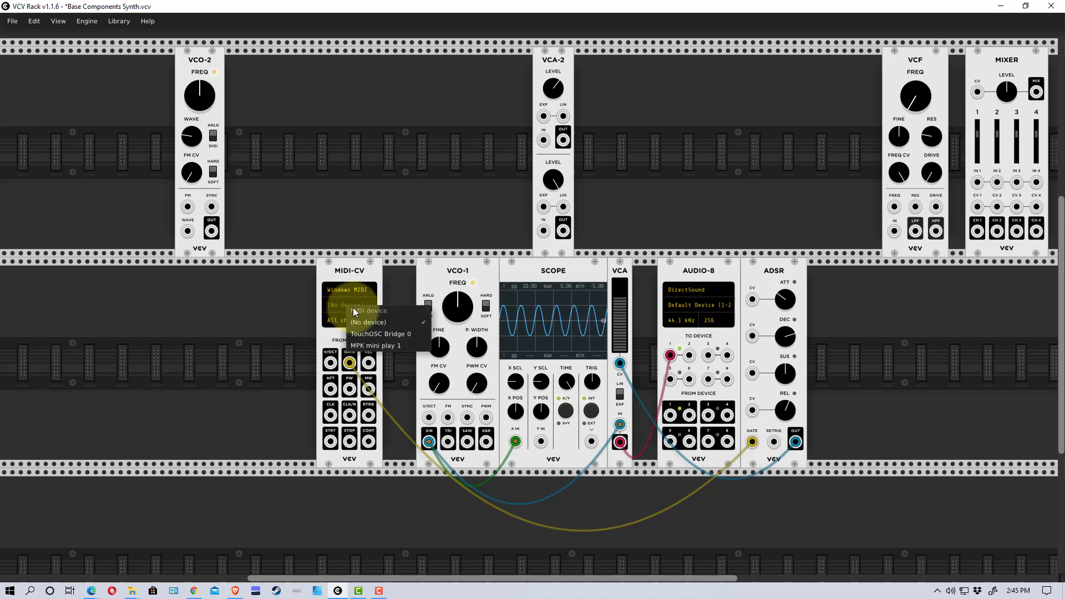
click(385, 345)
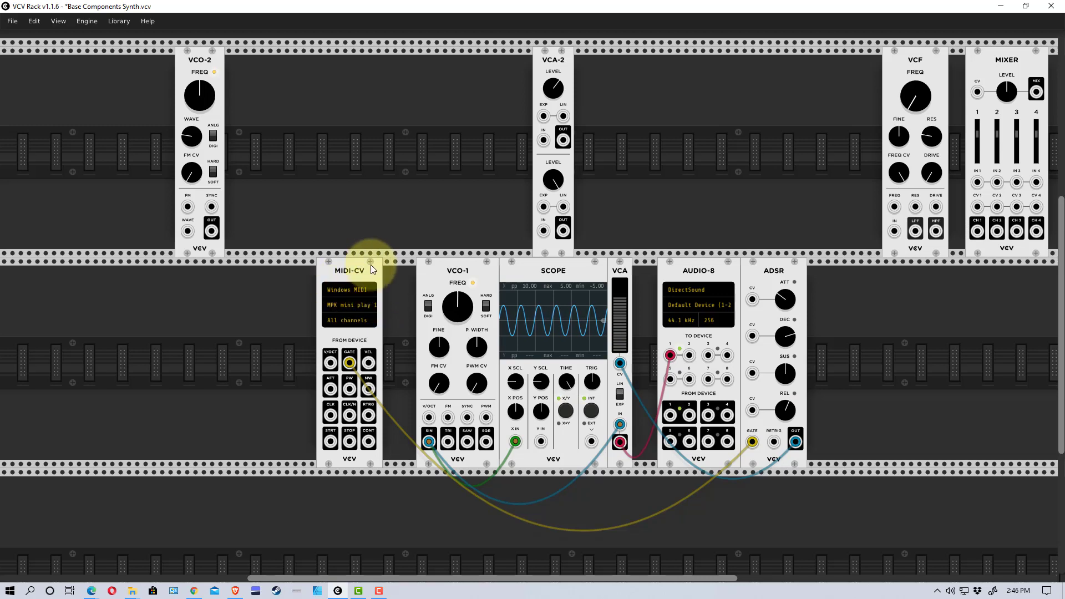
Set MIDI-CV's driver to Computer keyboard and its device to QWERTY keyboard (US)
click(361, 291)
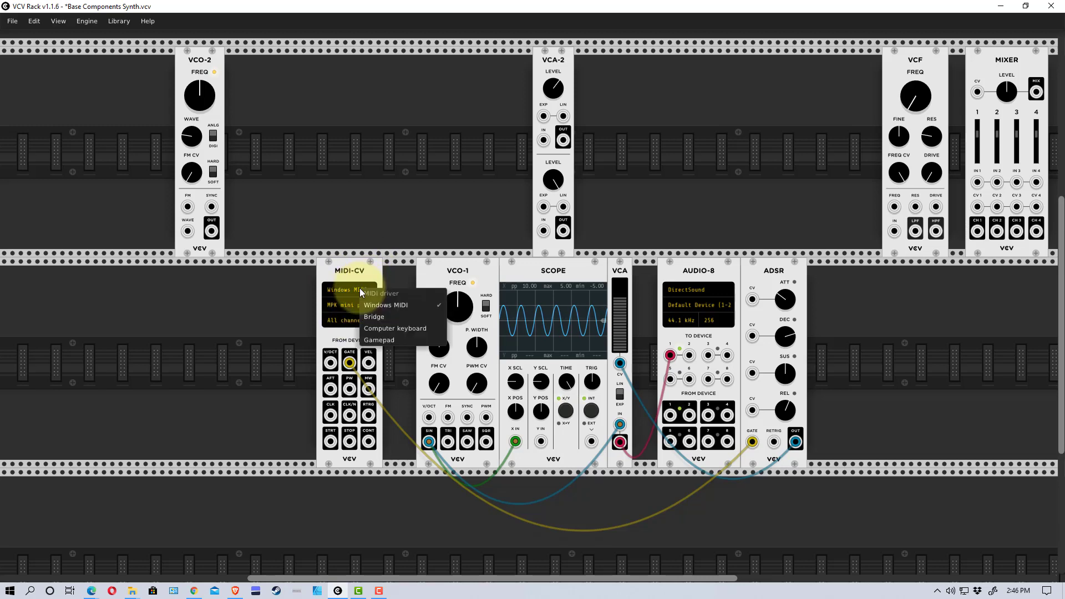
click(381, 327)
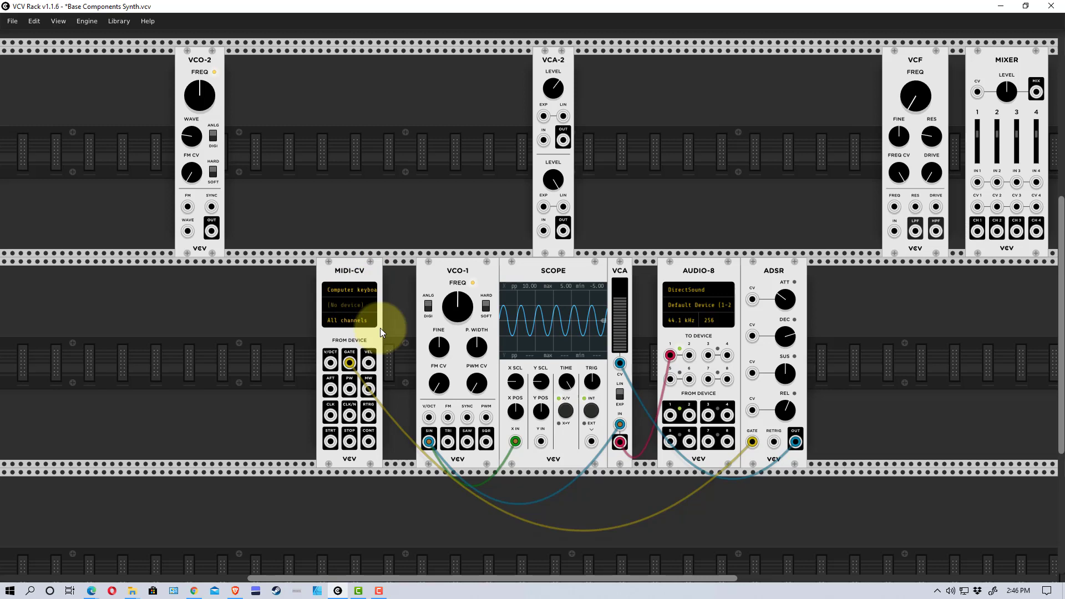
click(363, 305)
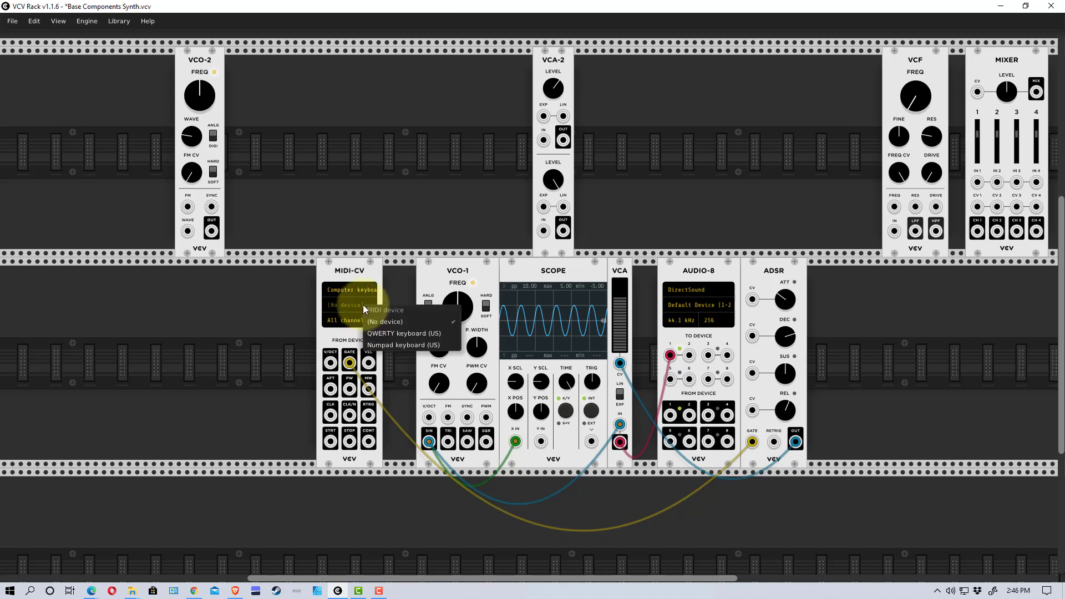
click(390, 333)
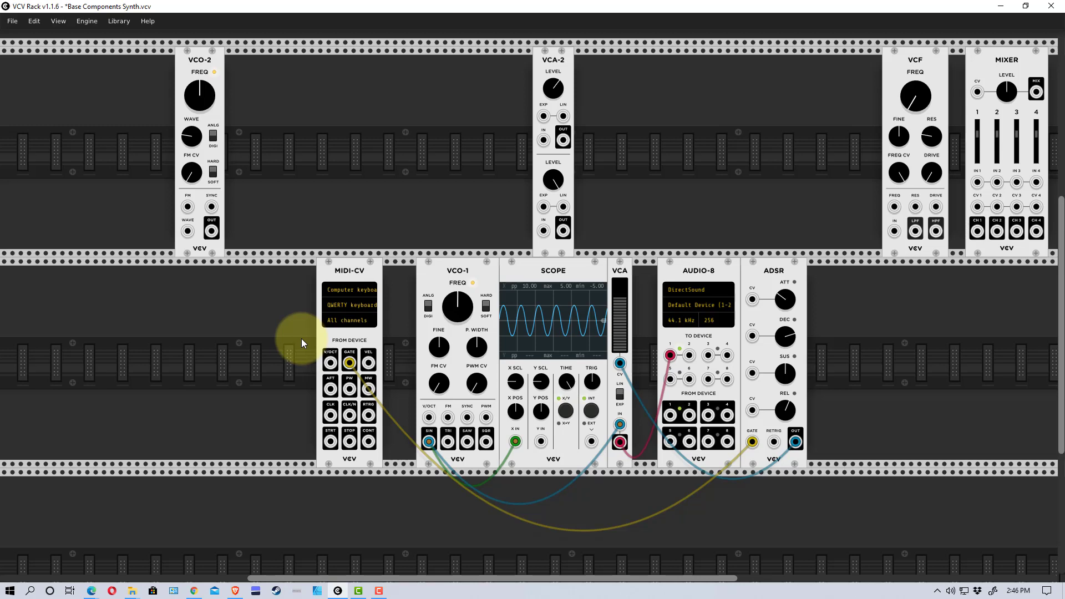
Play the same low note repeatedly from the computer keyboard to test the gate and ADSR envelope
key(z)
key(z)
key(z)
key(z)
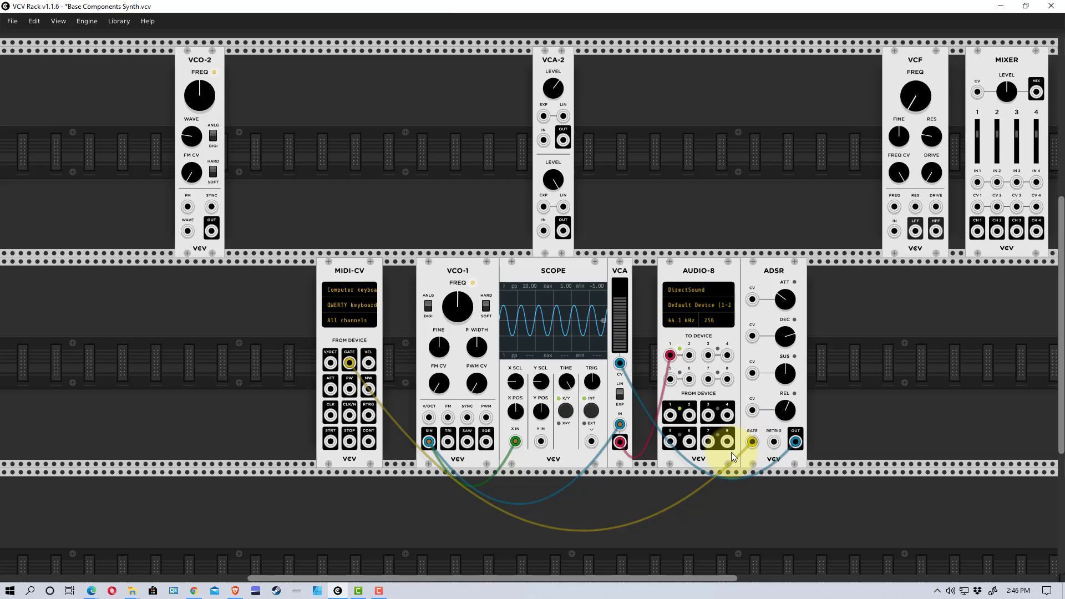
key(z)
key(z)
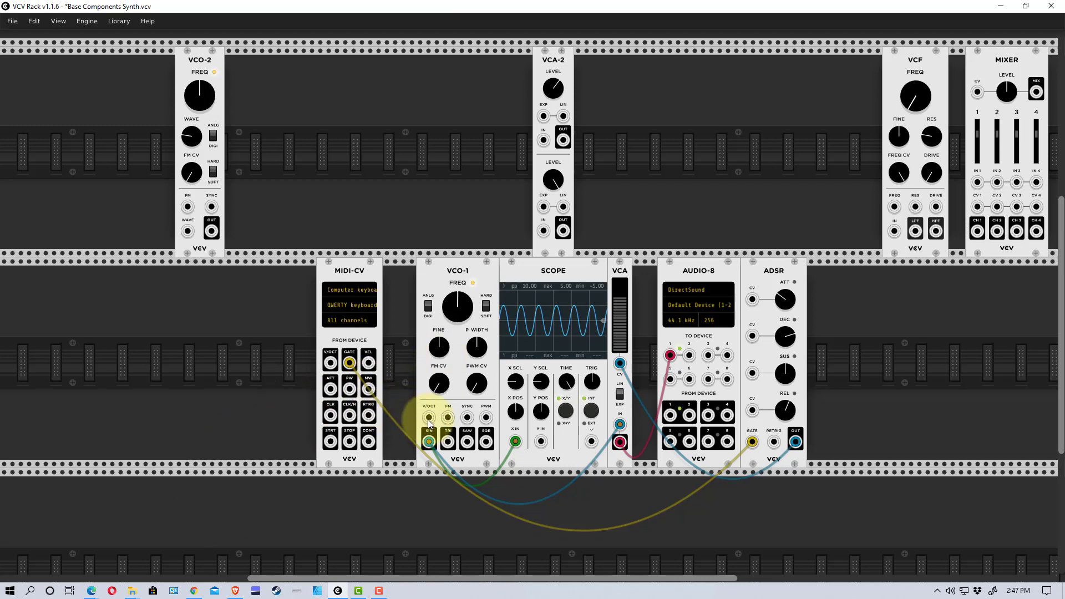
Patch MIDI-CV's V/OCT output to VCO-1's V/OCT input and play a run of different notes to test the pitch control
drag(428, 419, 326, 370)
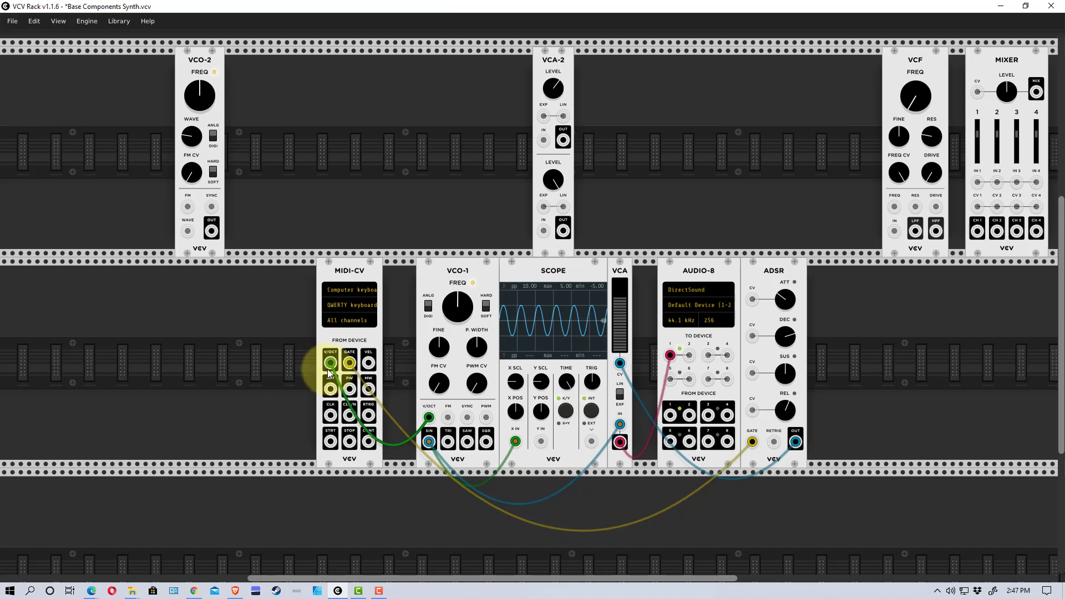
key(t)
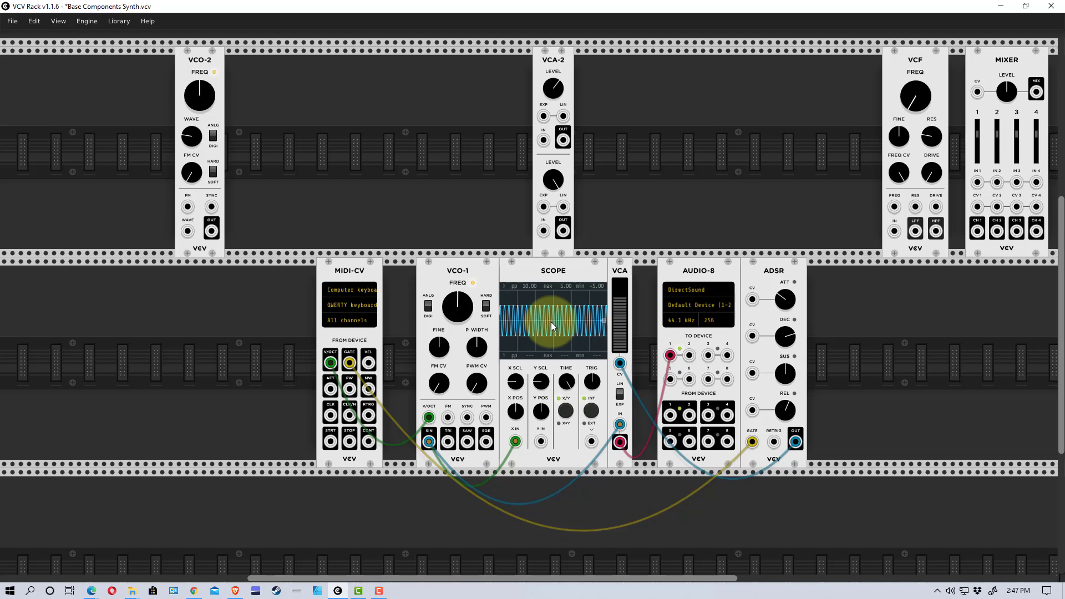
key(z)
key(x)
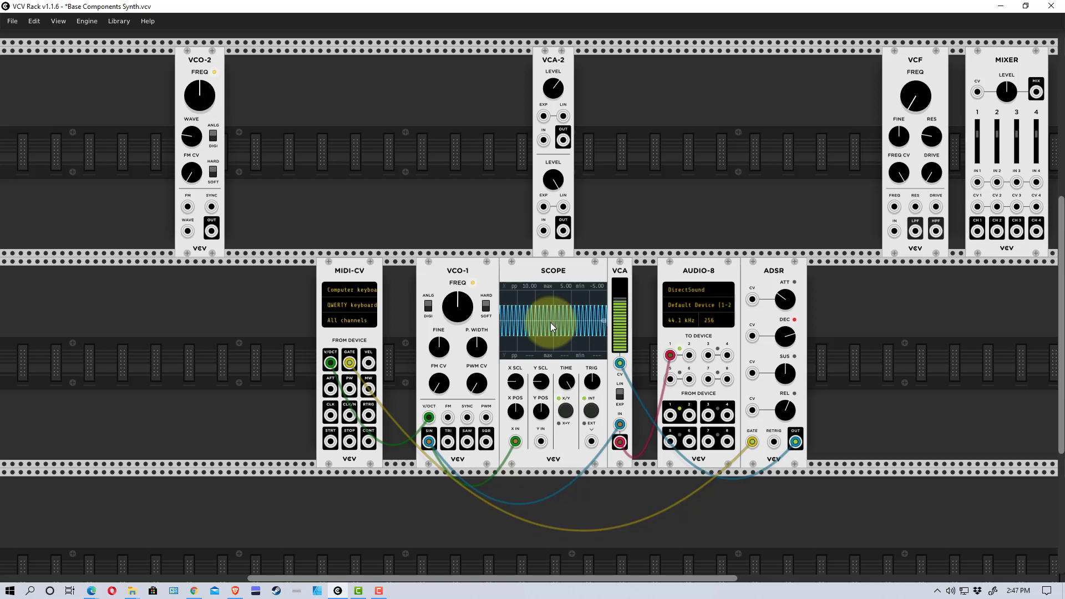
key(c)
key(v)
key(b)
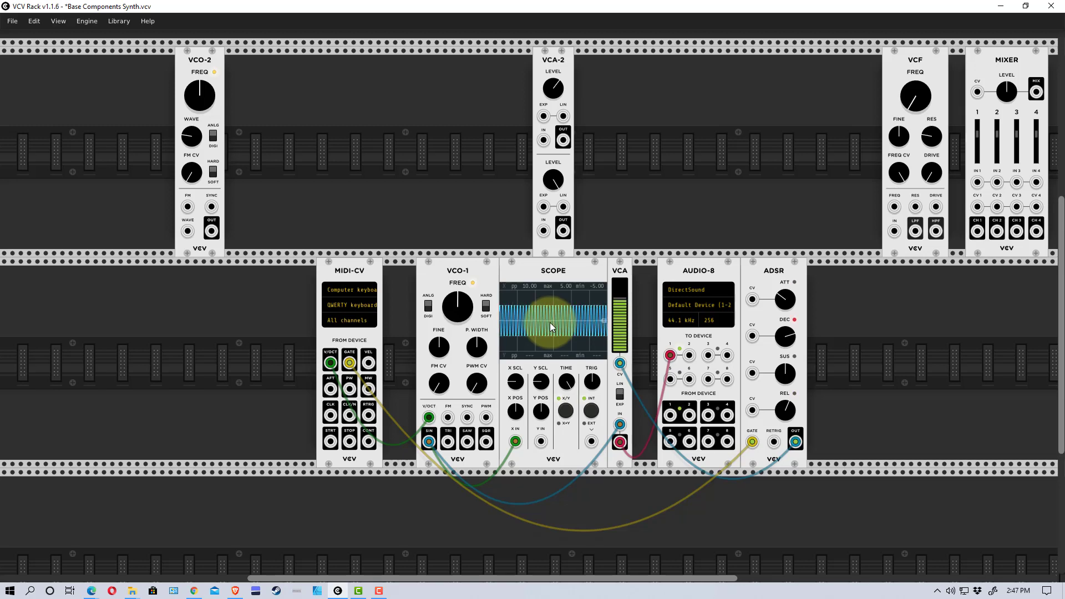
key(n)
key(b)
key(v)
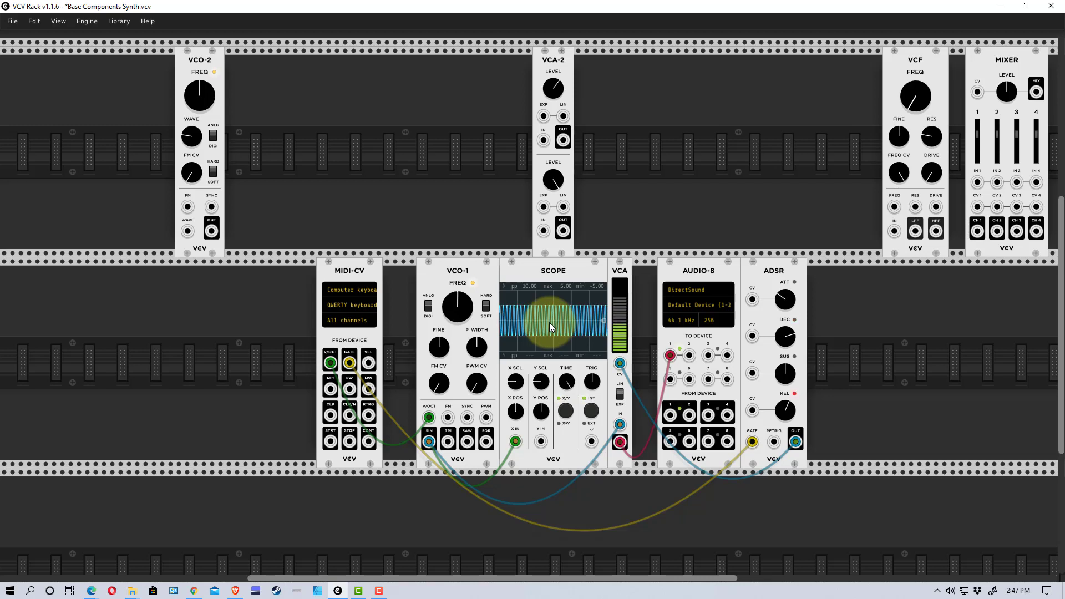
key(c)
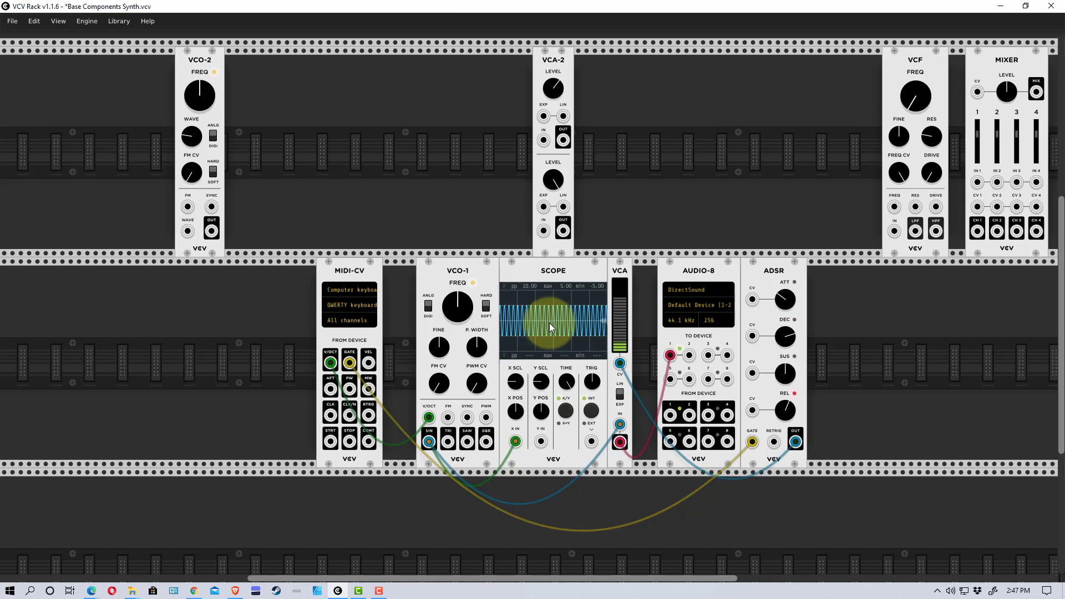
key(v)
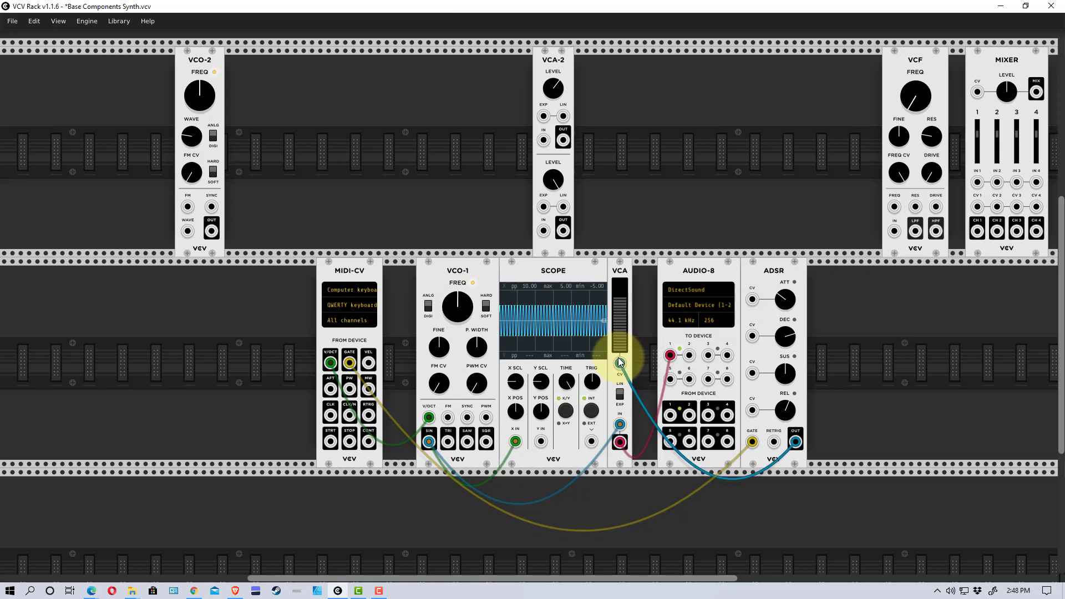
Hold a low note from the computer keyboard and turn VCO-1's FREQ down slightly
key(z)
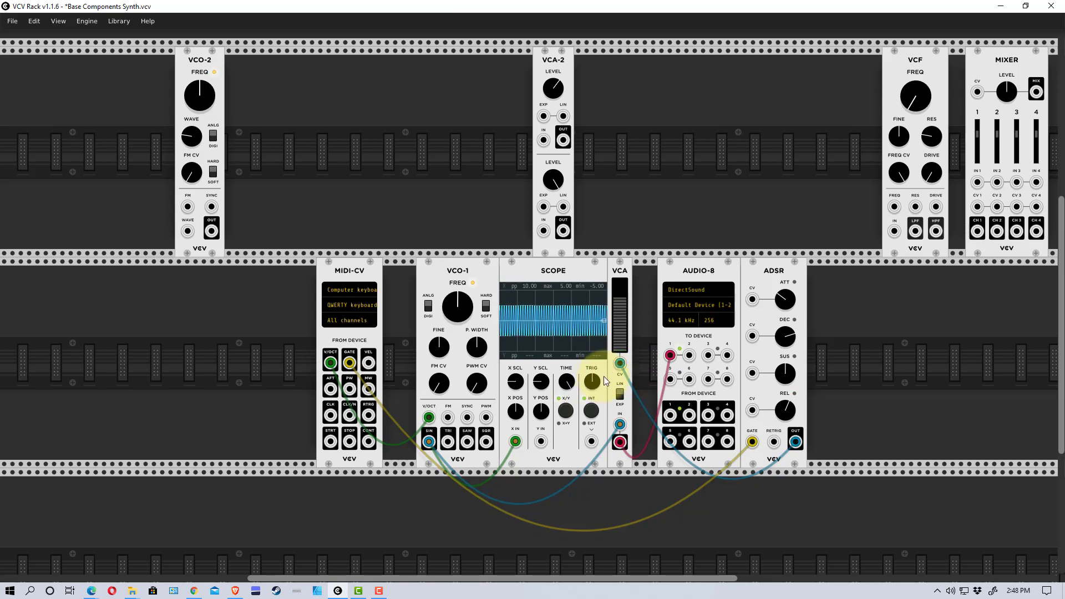
drag(450, 298, 460, 296)
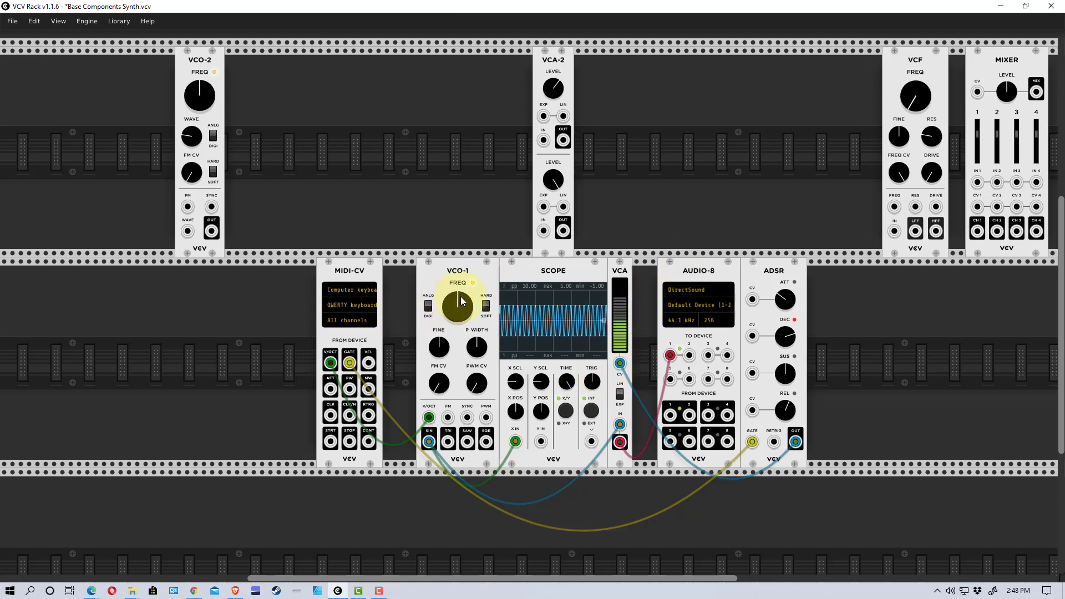
drag(533, 297, 532, 297)
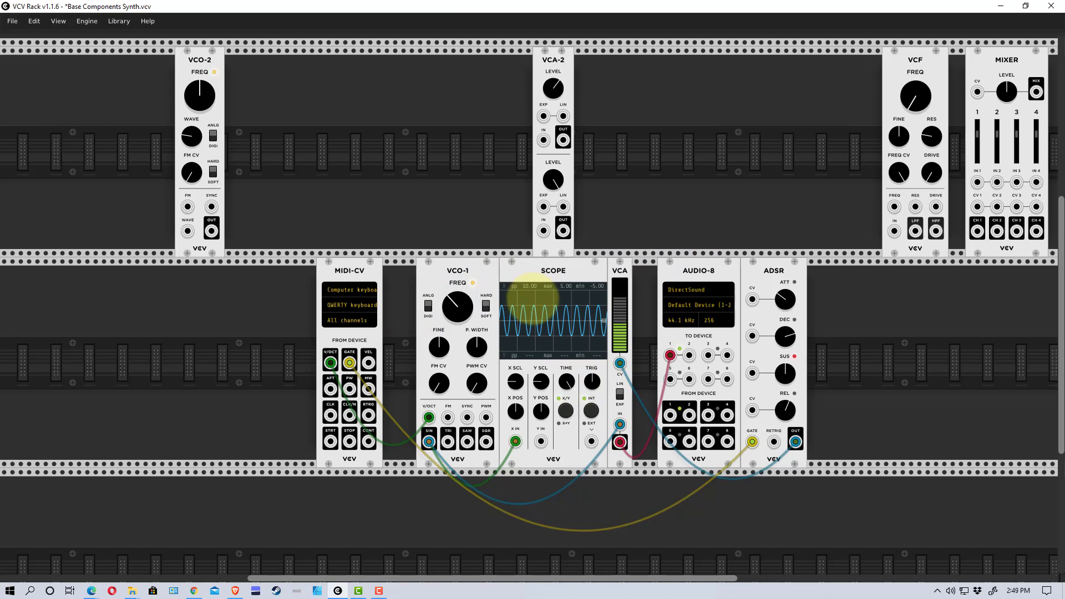
Turn VCO-1's FREQ far down, play different notes from the computer keyboard, and bring FREQ back to its centre position
right_click(420, 369)
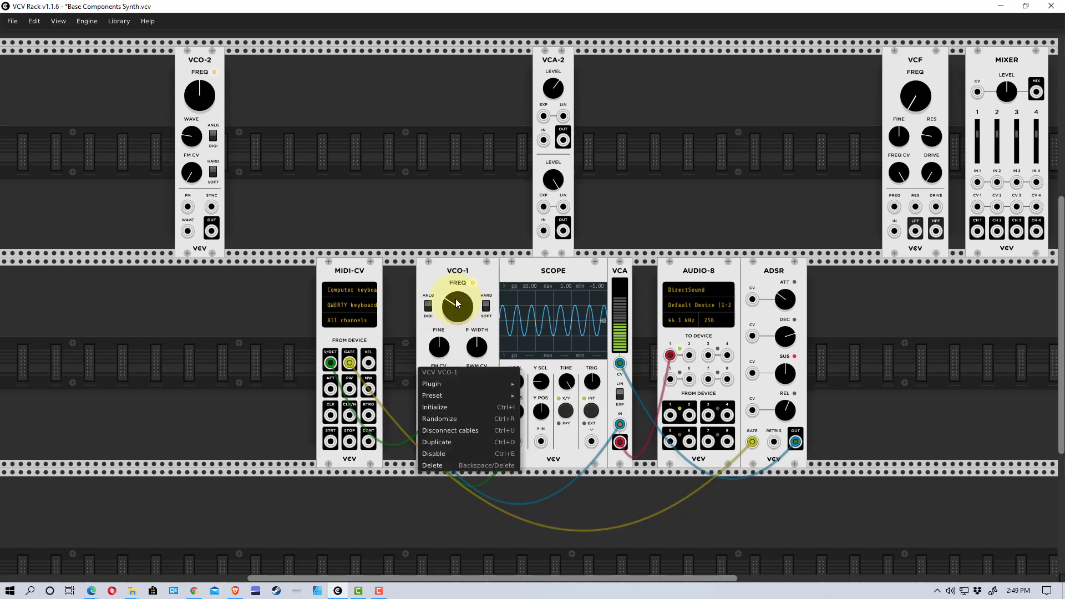
click(478, 264)
mouse_move(455, 306)
mouse_down()
mouse_move(452, 284)
mouse_move(451, 318)
mouse_up()
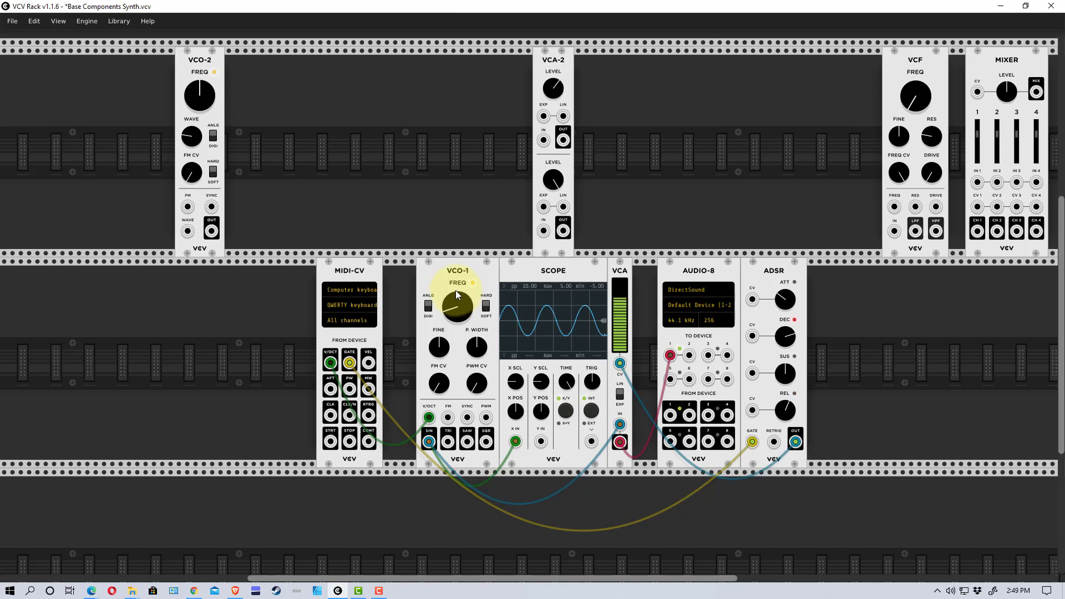
key(c)
key(b)
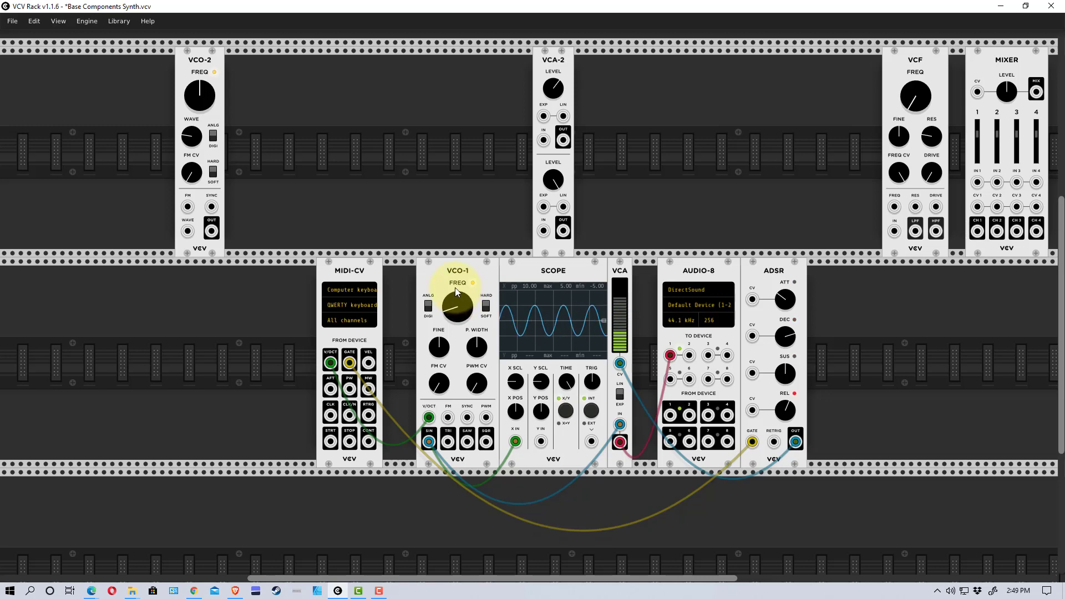
drag(448, 312, 529, 300)
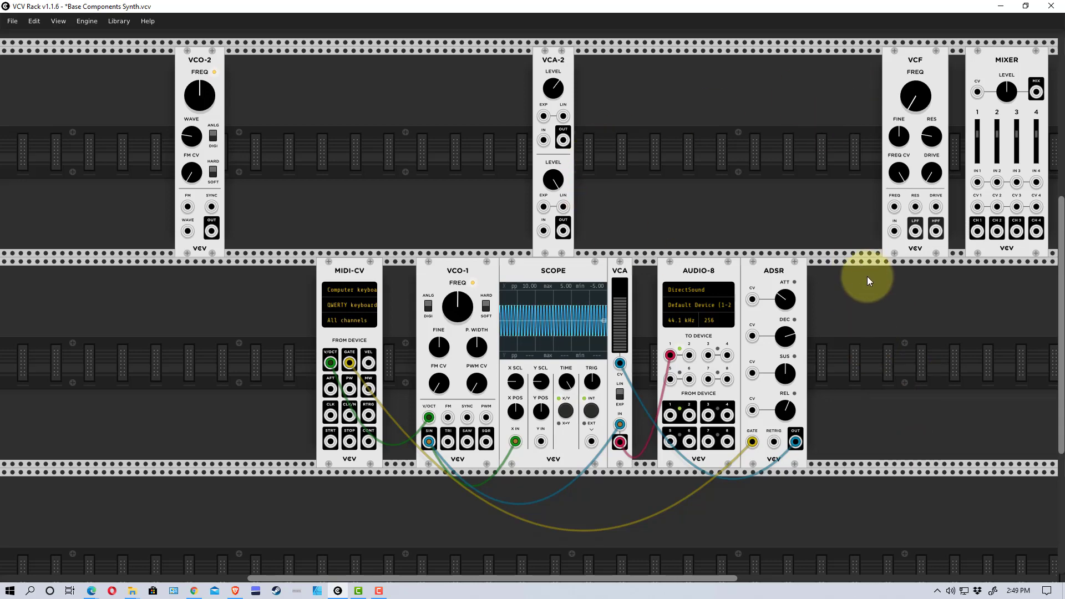
Add a second SCOPE beside ADSR and patch a second cable from VCA's output to its X IN, keeping the AUDIO-8 connection
right_click(875, 308)
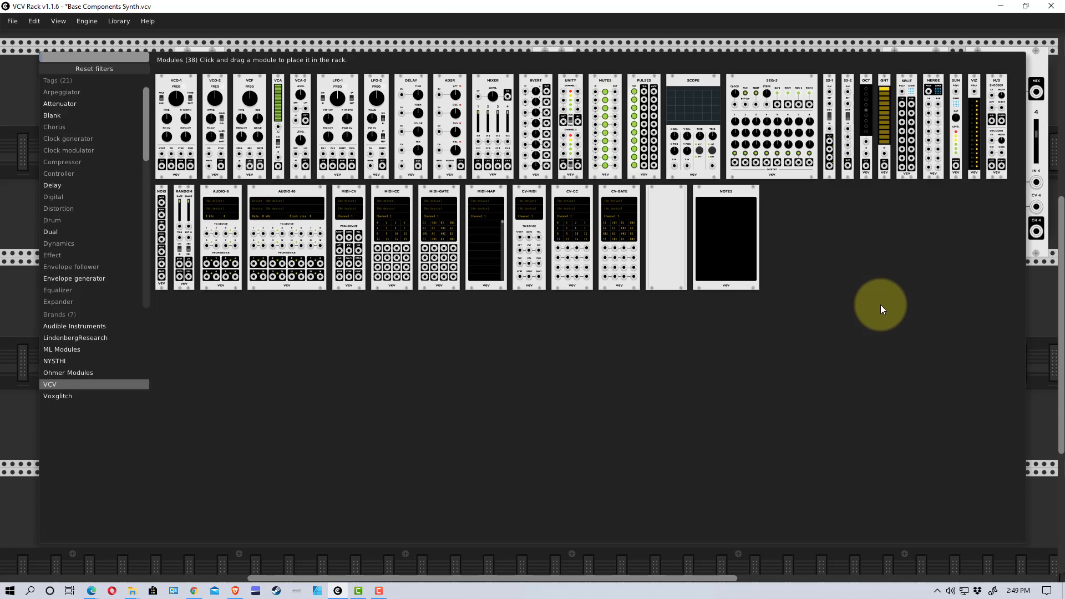
click(689, 122)
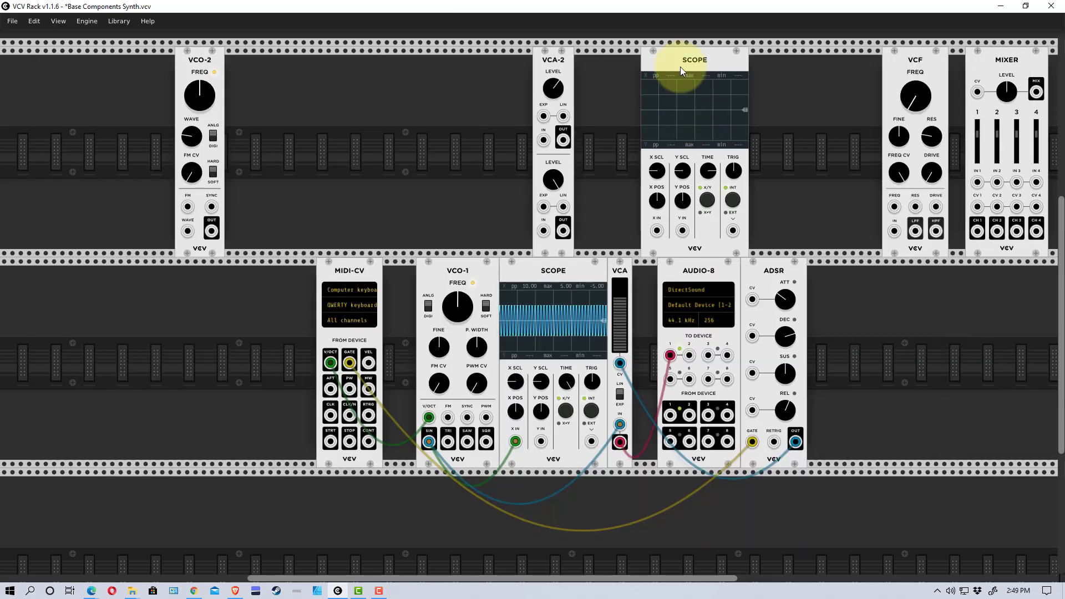
drag(680, 67, 867, 310)
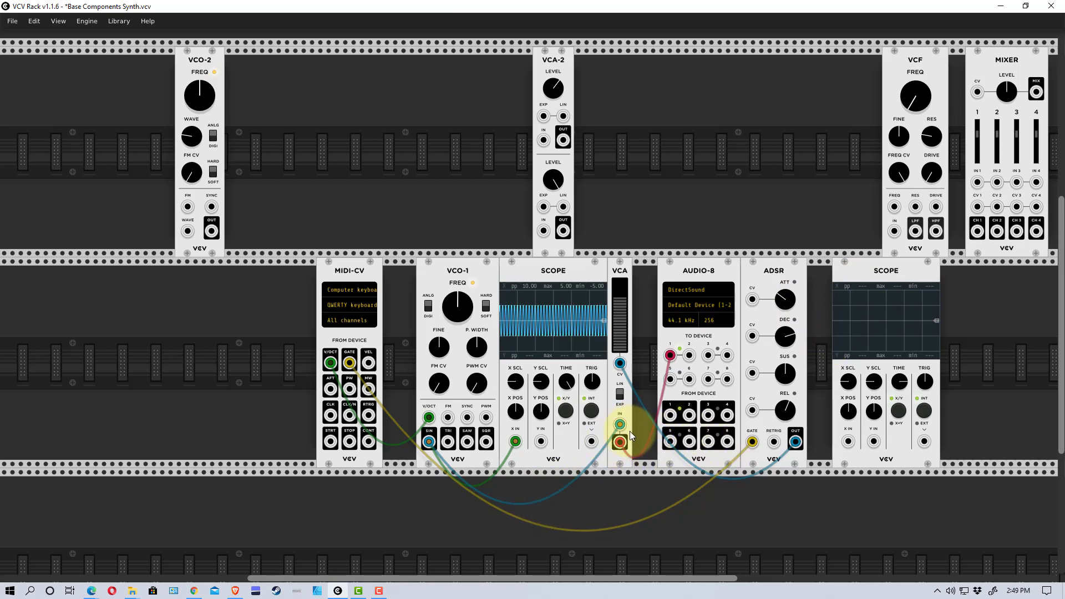
drag(620, 442, 848, 443)
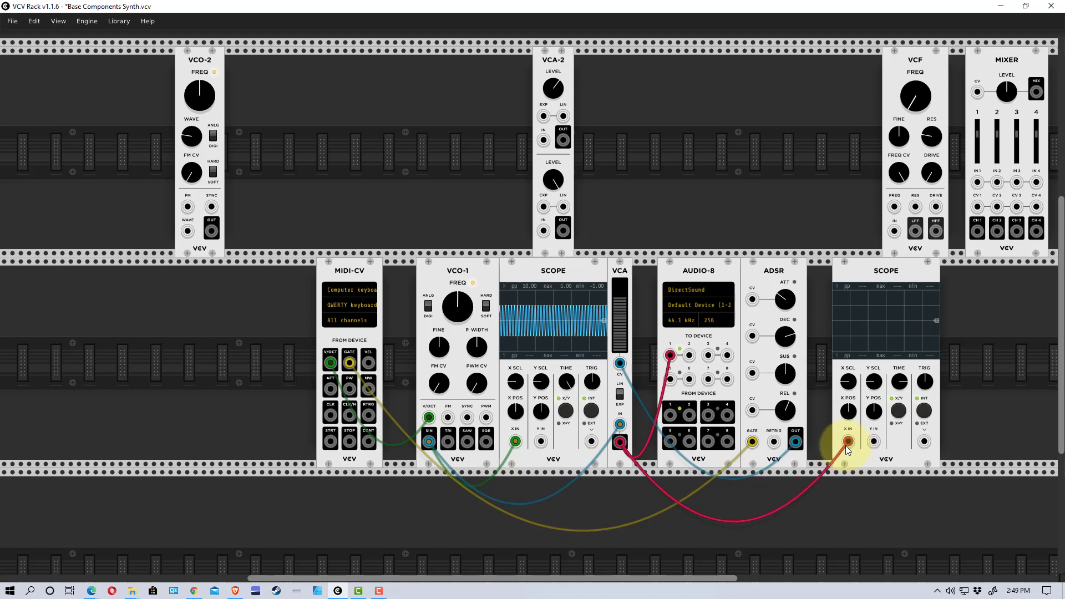
Play short notes repeatedly from the computer keyboard to examine the enveloped VCA output on the second scope
key(z)
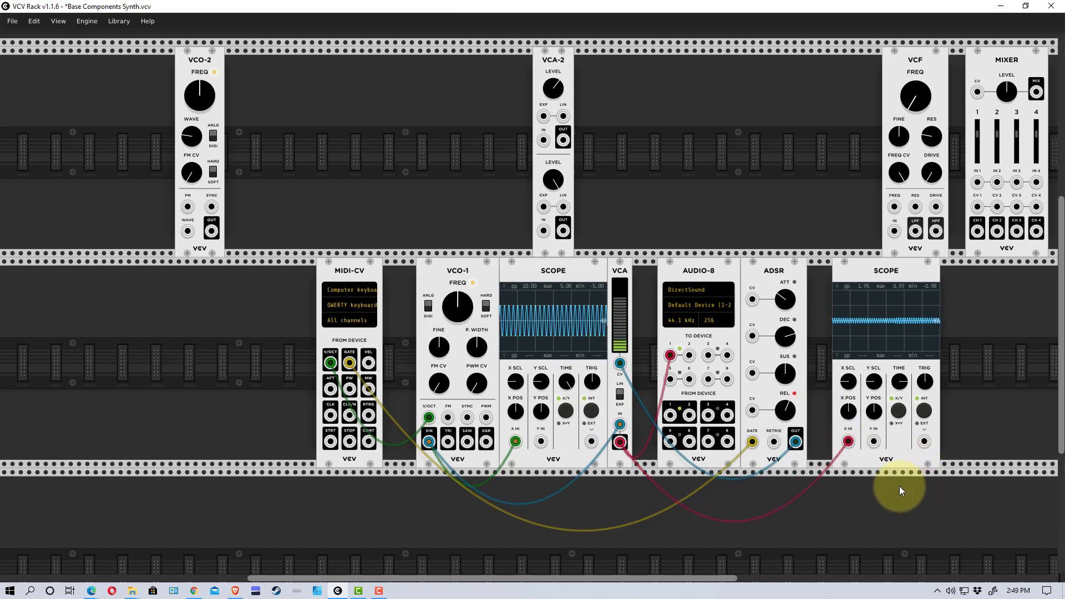
key(a)
key(a)
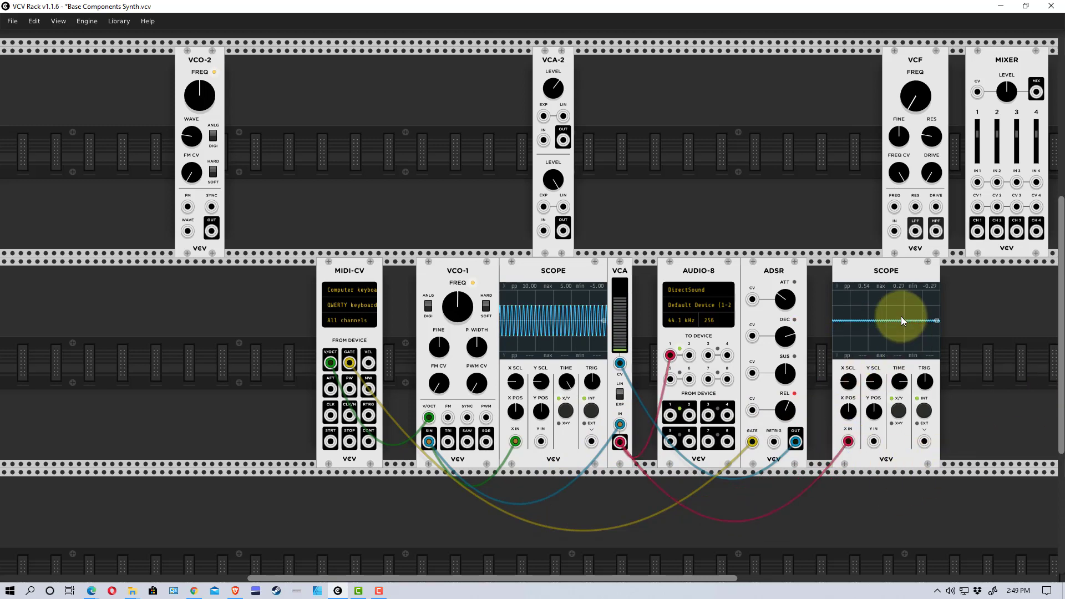
key(a)
key(a)
key(a)
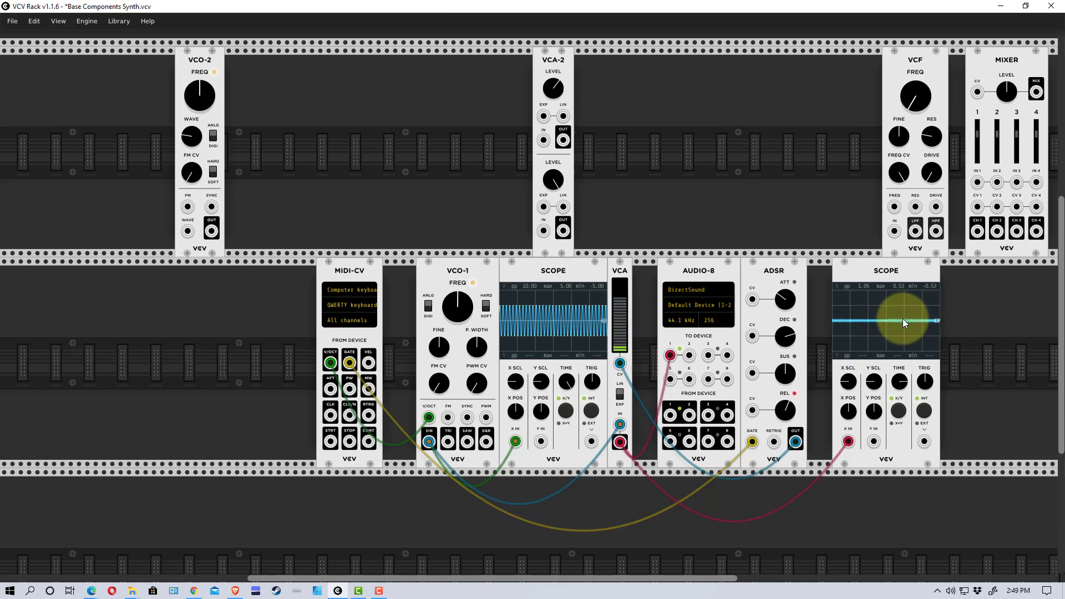
key(a)
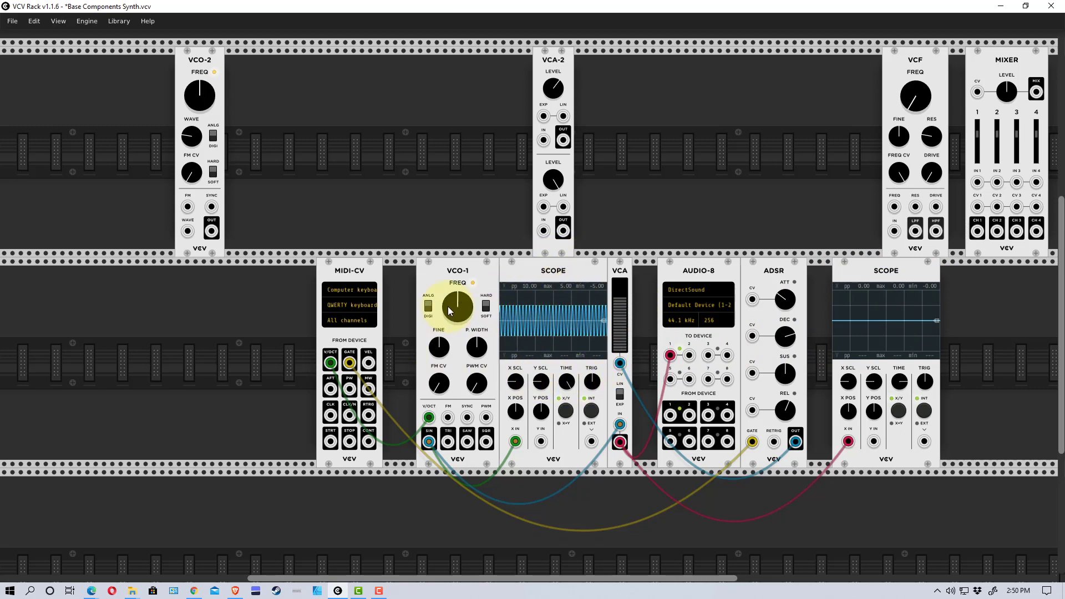
Turn VCO-1's FREQ down slightly from its centre position
drag(457, 306, 530, 294)
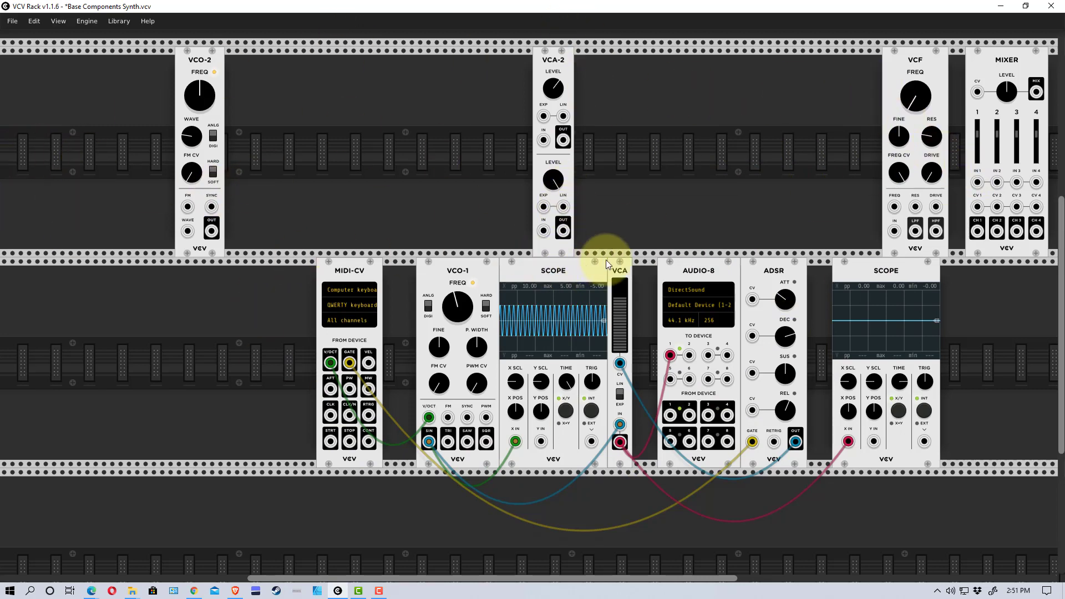
right_click(830, 212)
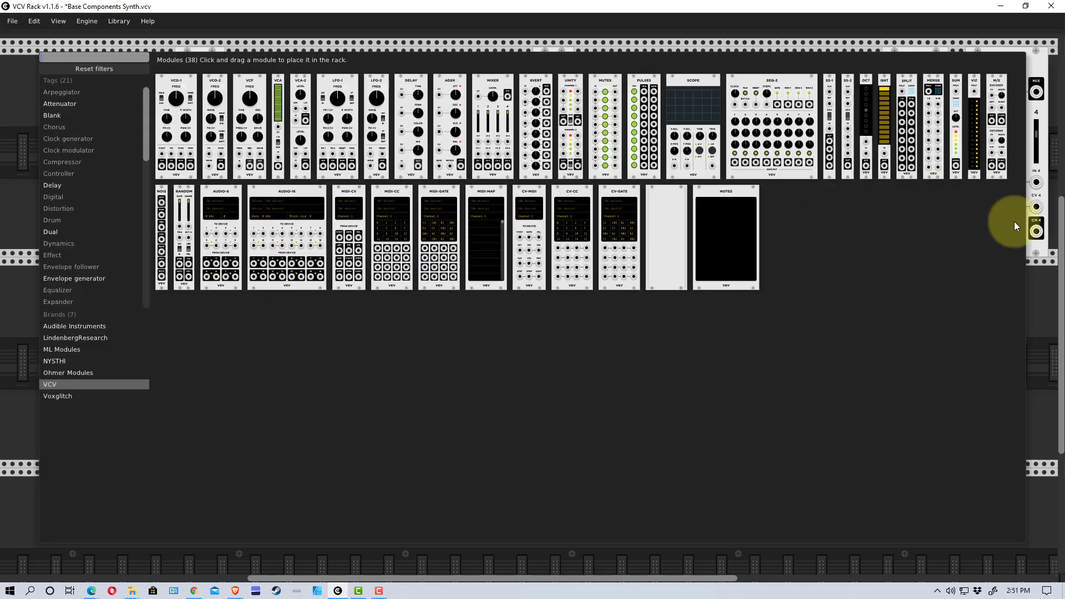
click(1038, 314)
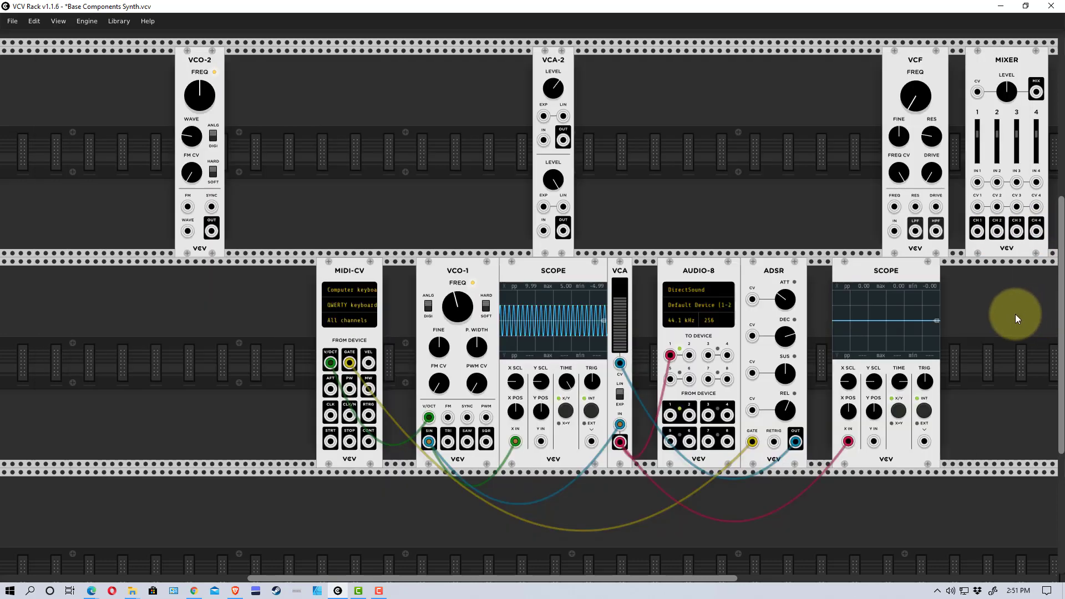